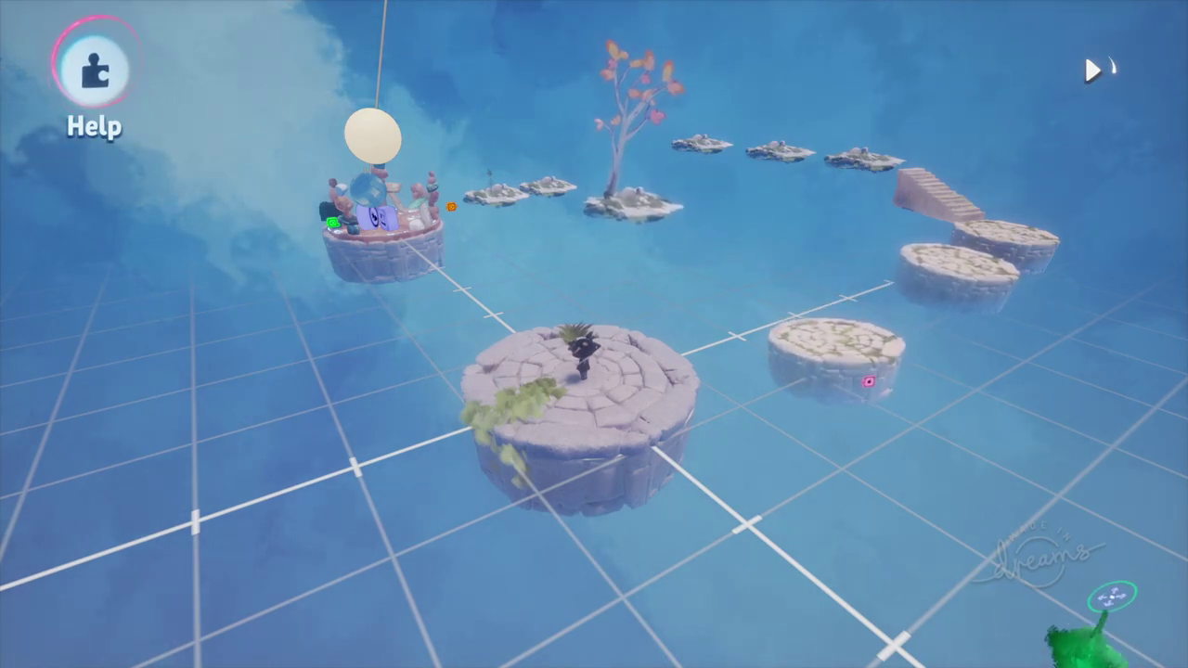
# Try tilting the movement direction of the stone platform's Rotator upward, and undo the adjustment.
pyautogui.moveTo(944, 429); pyautogui.dragTo(882, 277, button='middle')
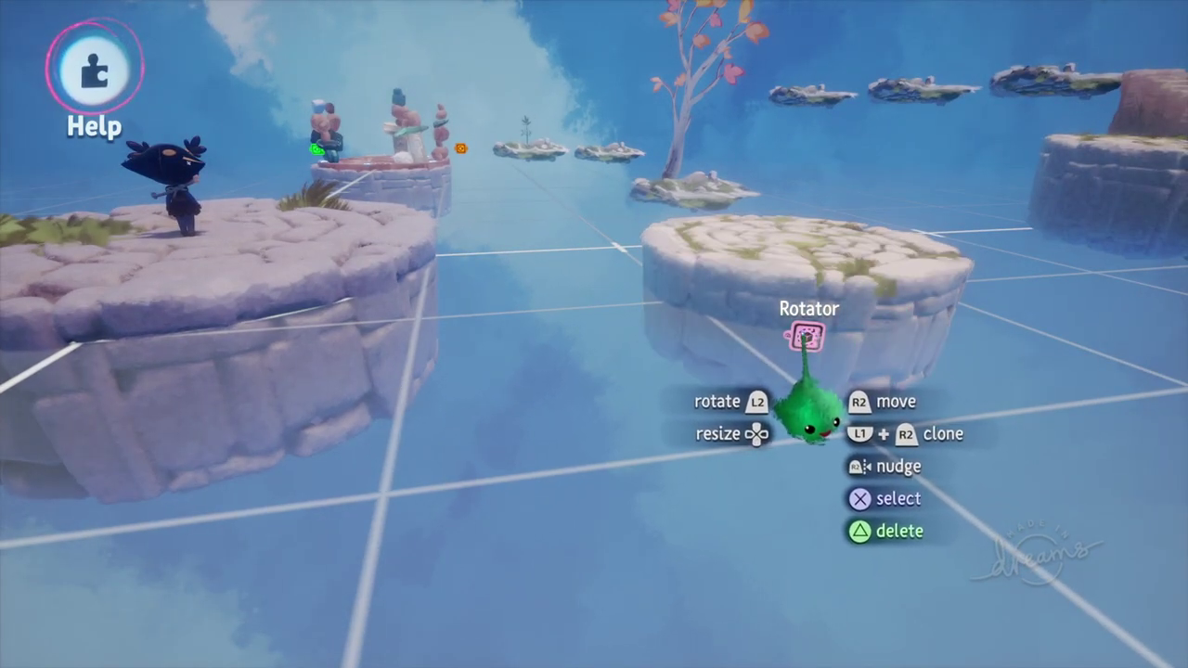
pyautogui.click(810, 422)
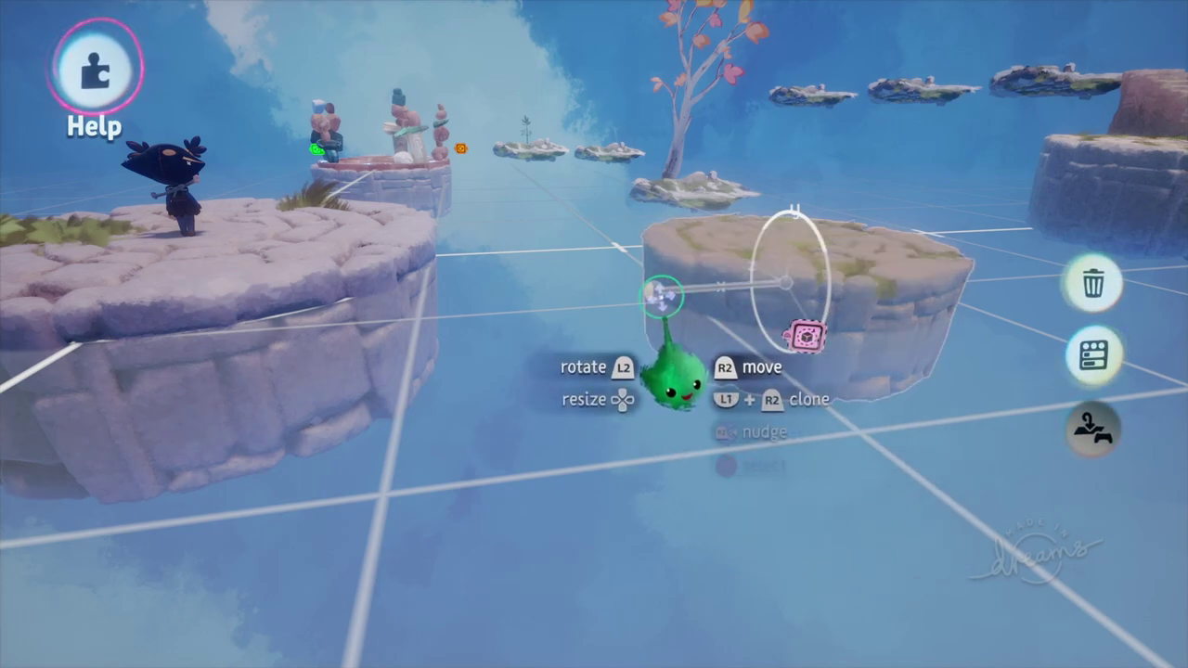
pyautogui.moveTo(663, 295); pyautogui.dragTo(655, 269)
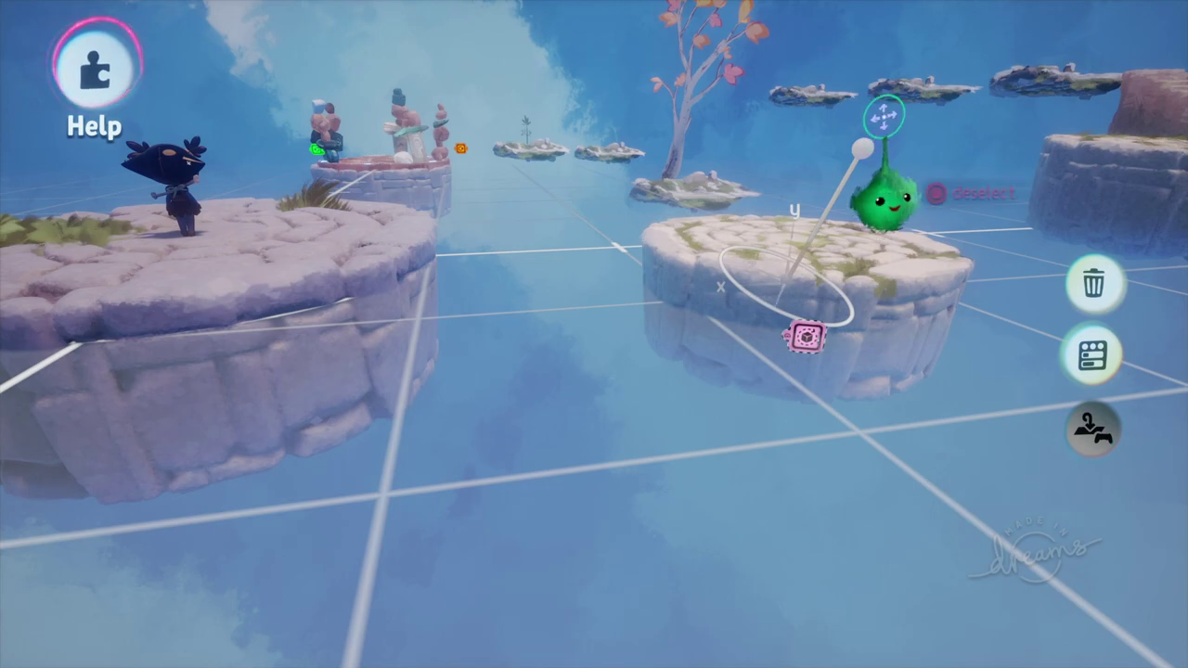
pyautogui.hotkey('ctrl', 'z')
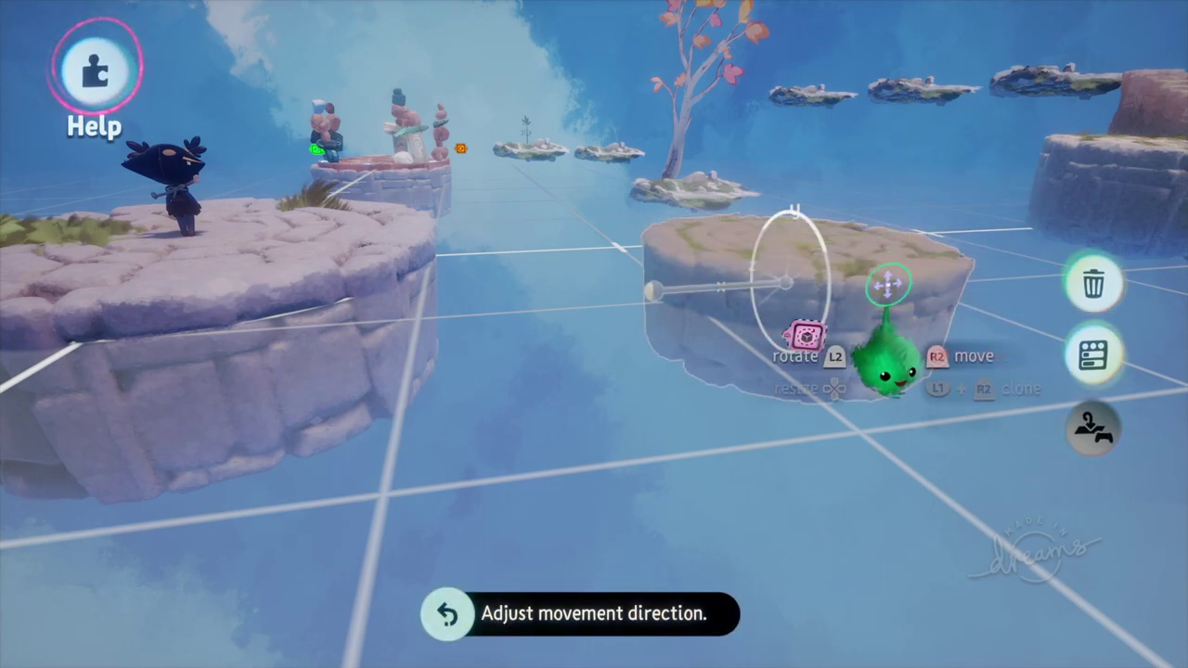
# Look through the Movers & Output gadgets, including the introduction to the Rotator.
pyautogui.moveTo(610, 67)
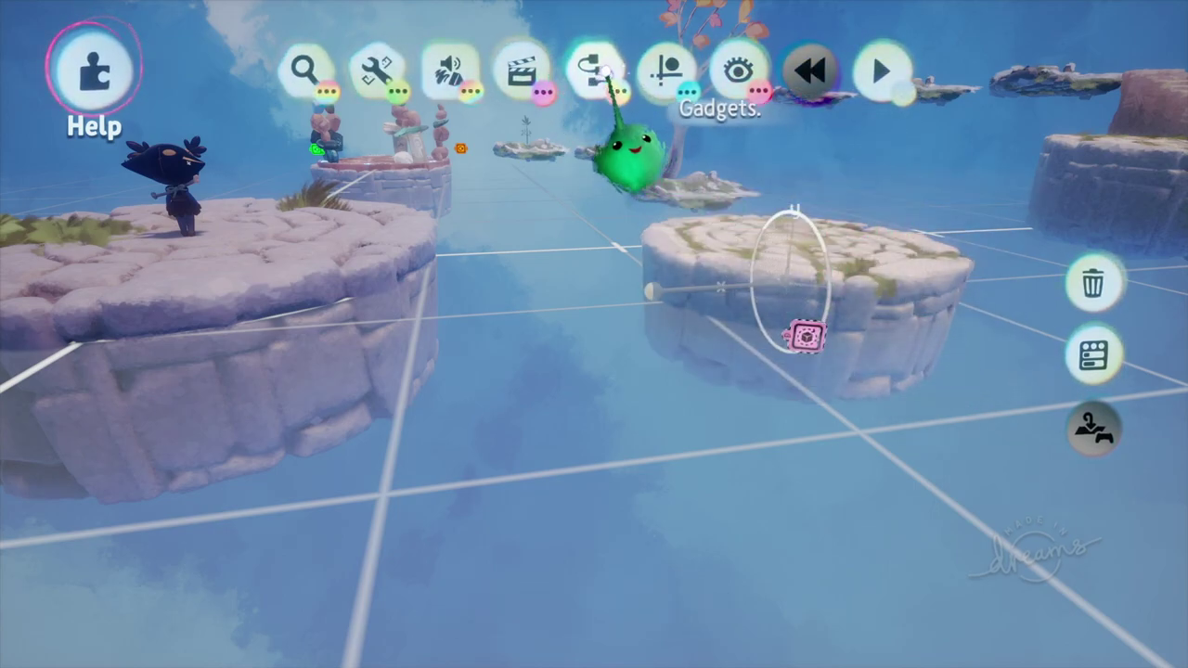
pyautogui.click(608, 82)
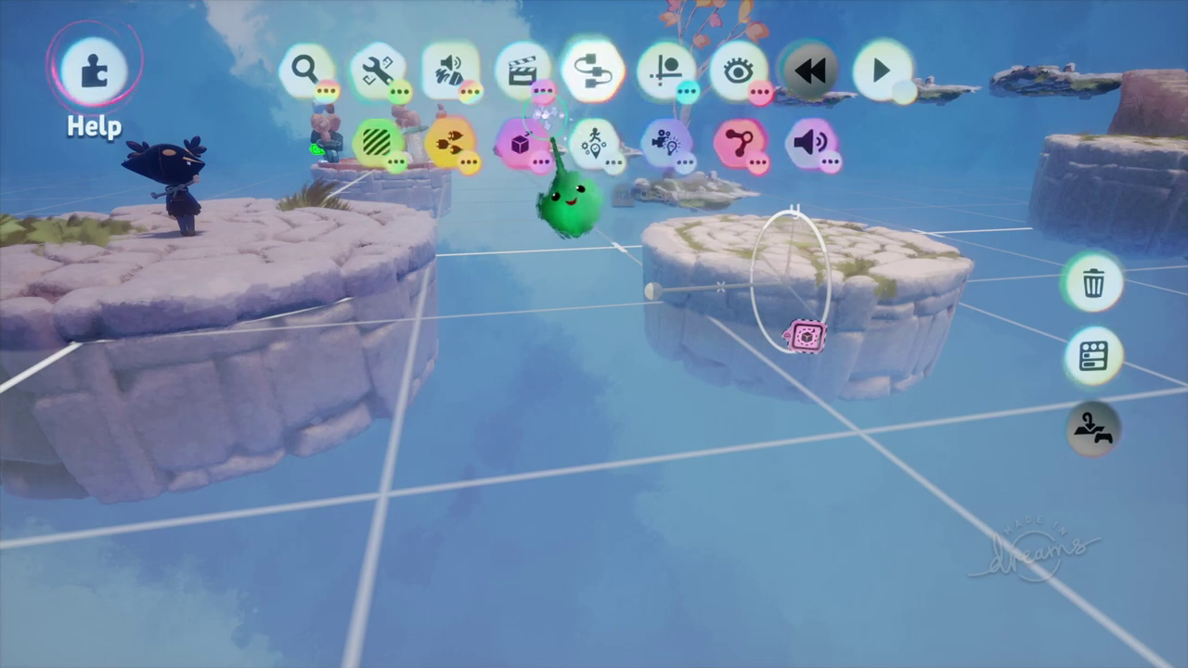
pyautogui.click(522, 141)
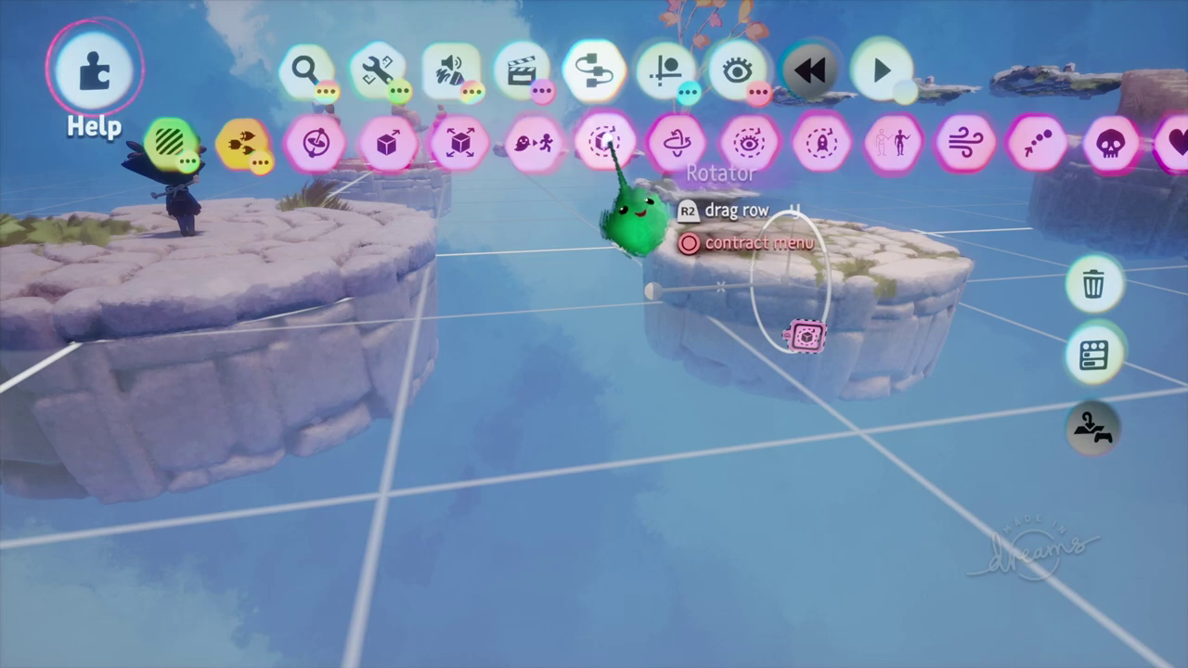
pyautogui.click(606, 141)
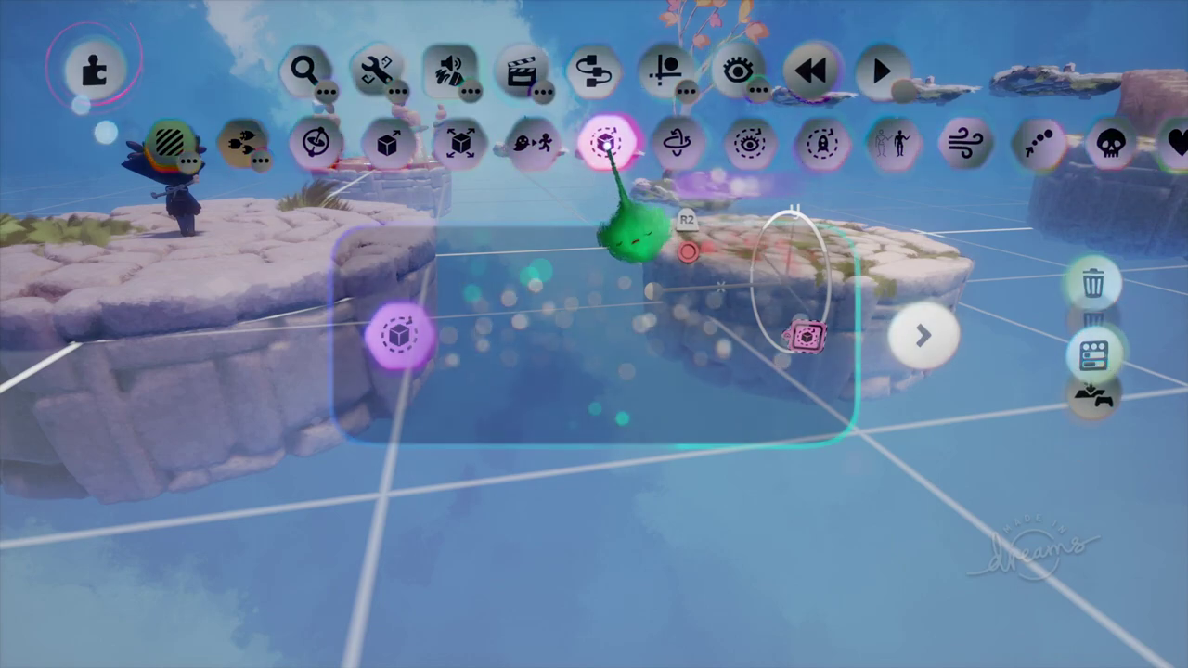
pyautogui.press('Escape')
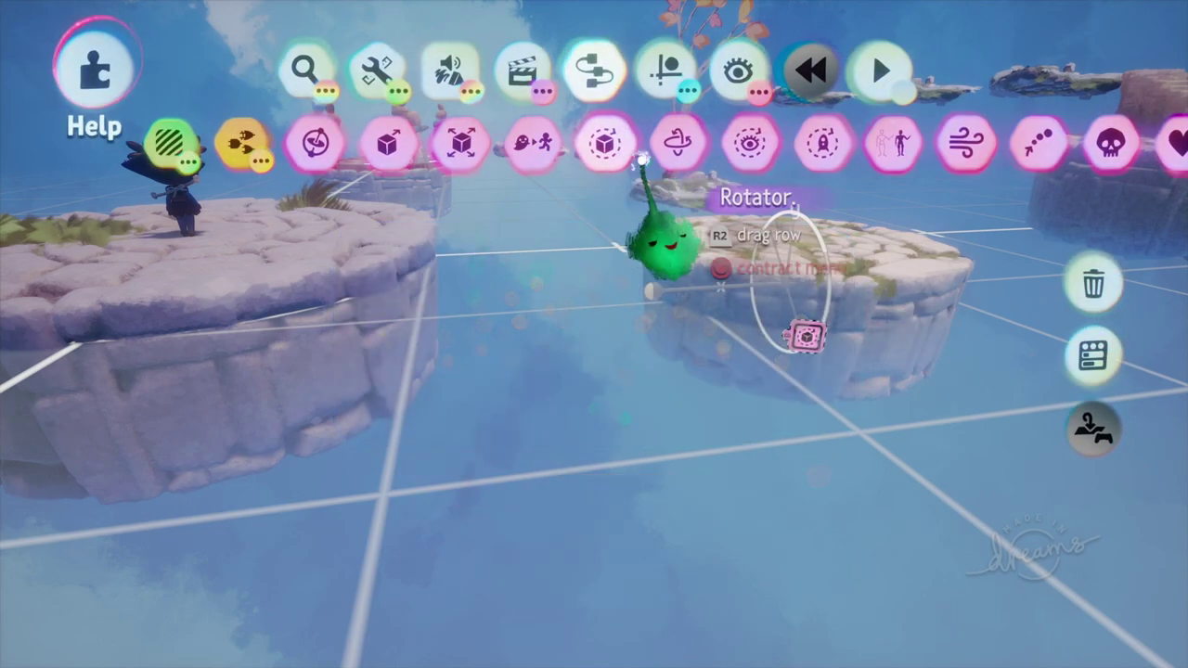
pyautogui.moveTo(703, 274); pyautogui.dragTo(772, 177, button='middle')
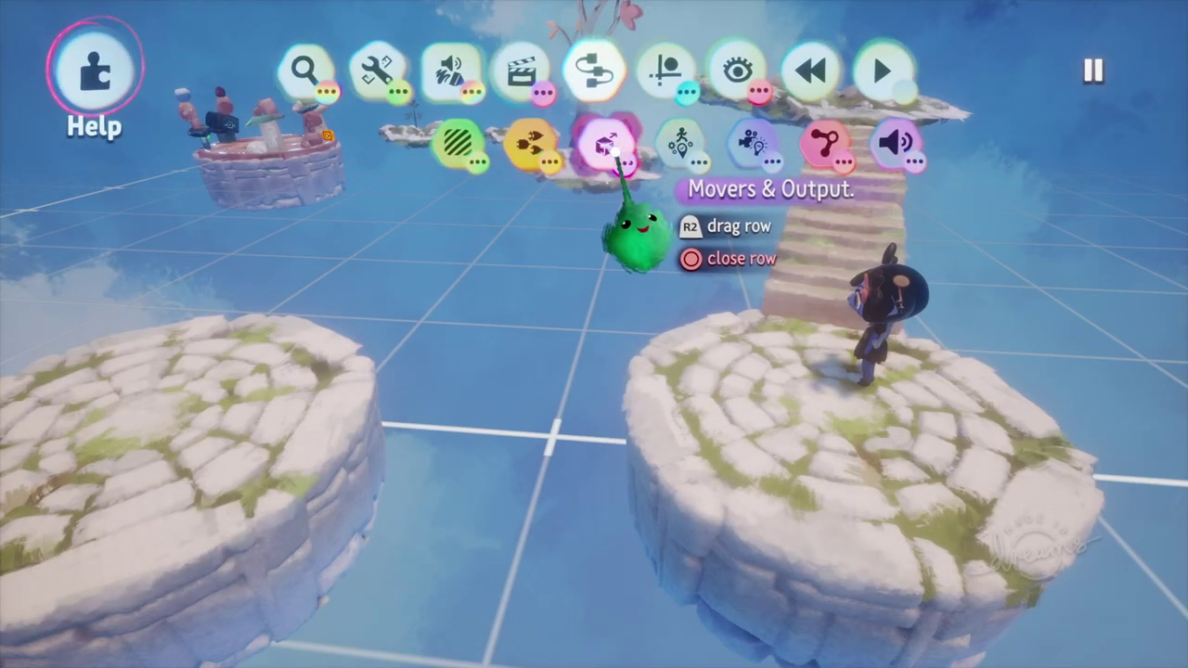
pyautogui.click(612, 140)
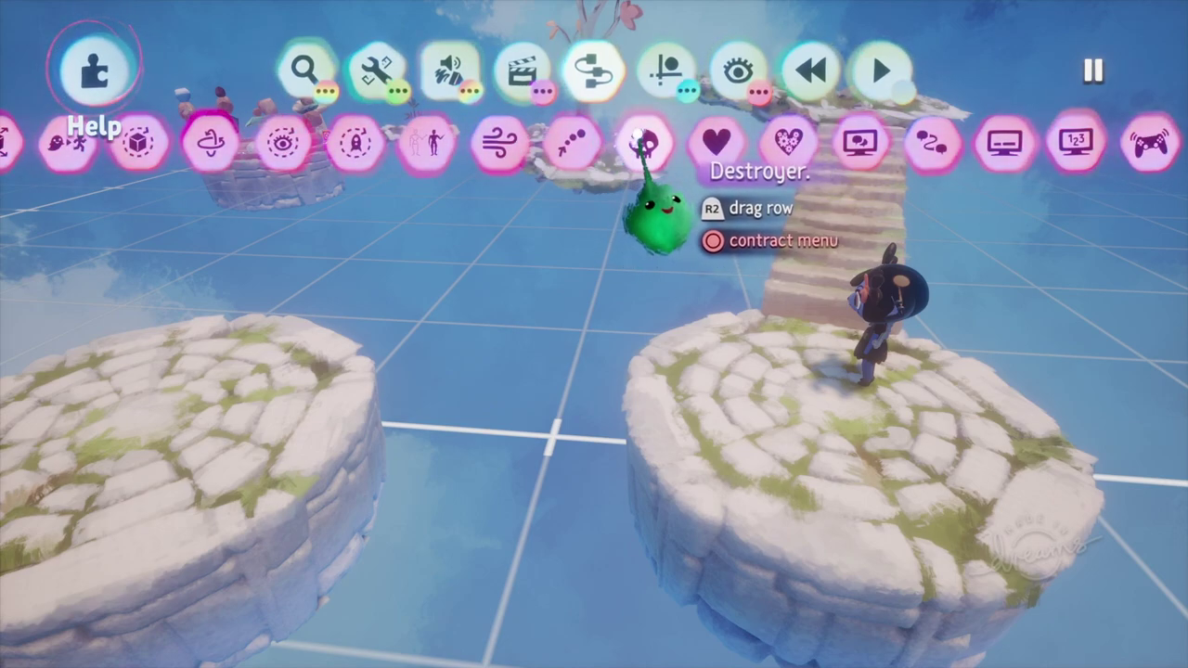
pyautogui.press('Escape')
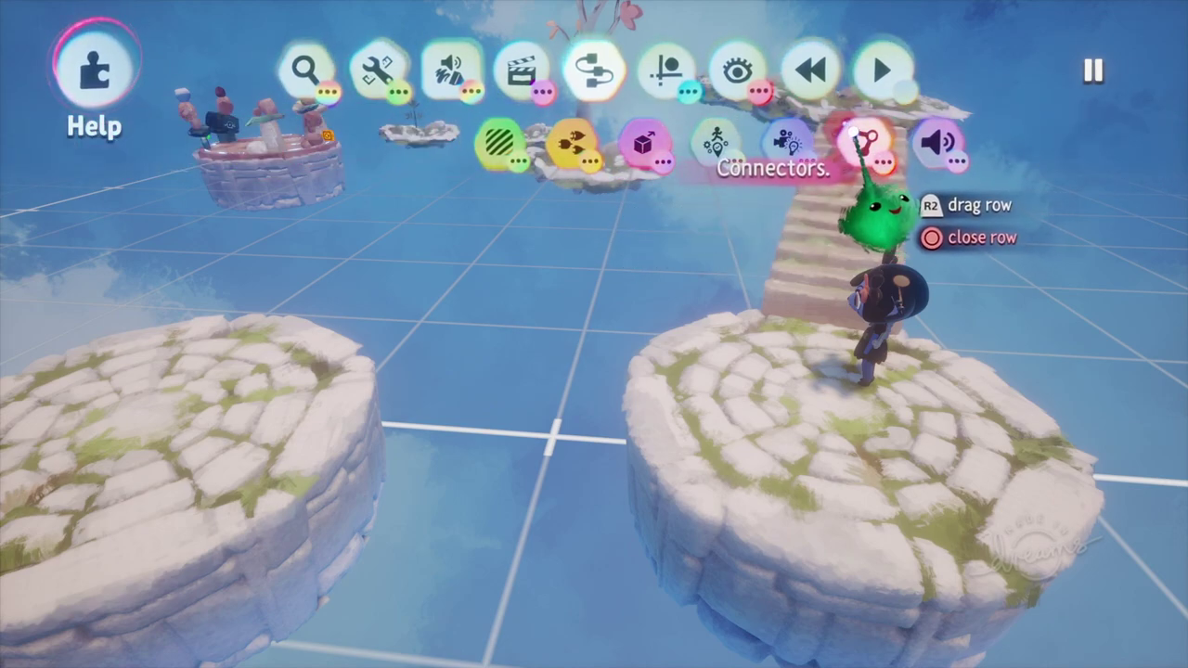
# Connect the two neighbouring stone platforms with a Piston connector spanning the gap between their sides.
pyautogui.click(862, 139)
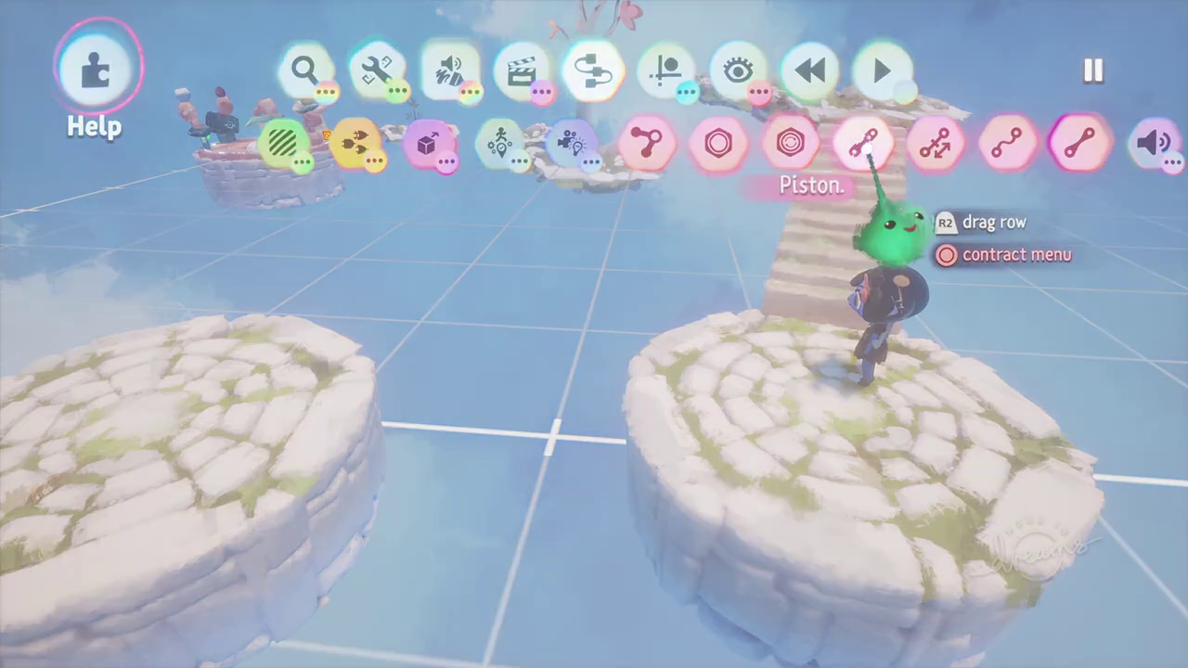
pyautogui.click(863, 141)
pyautogui.moveTo(659, 307); pyautogui.dragTo(754, 359, button='middle')
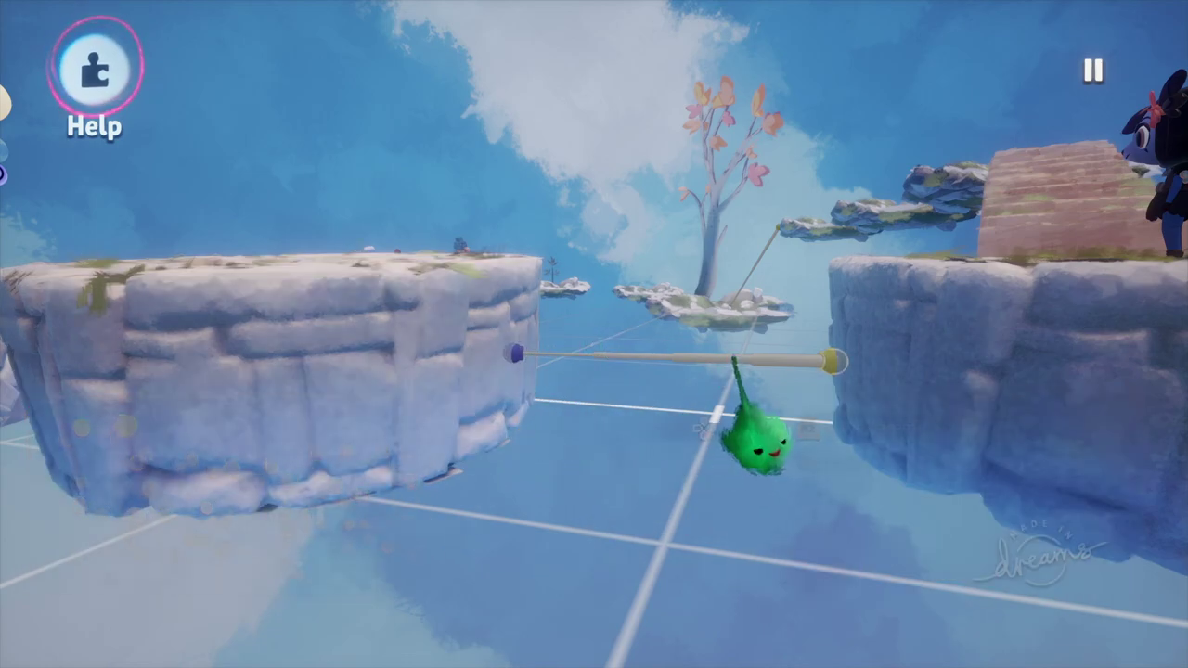
pyautogui.click(729, 361)
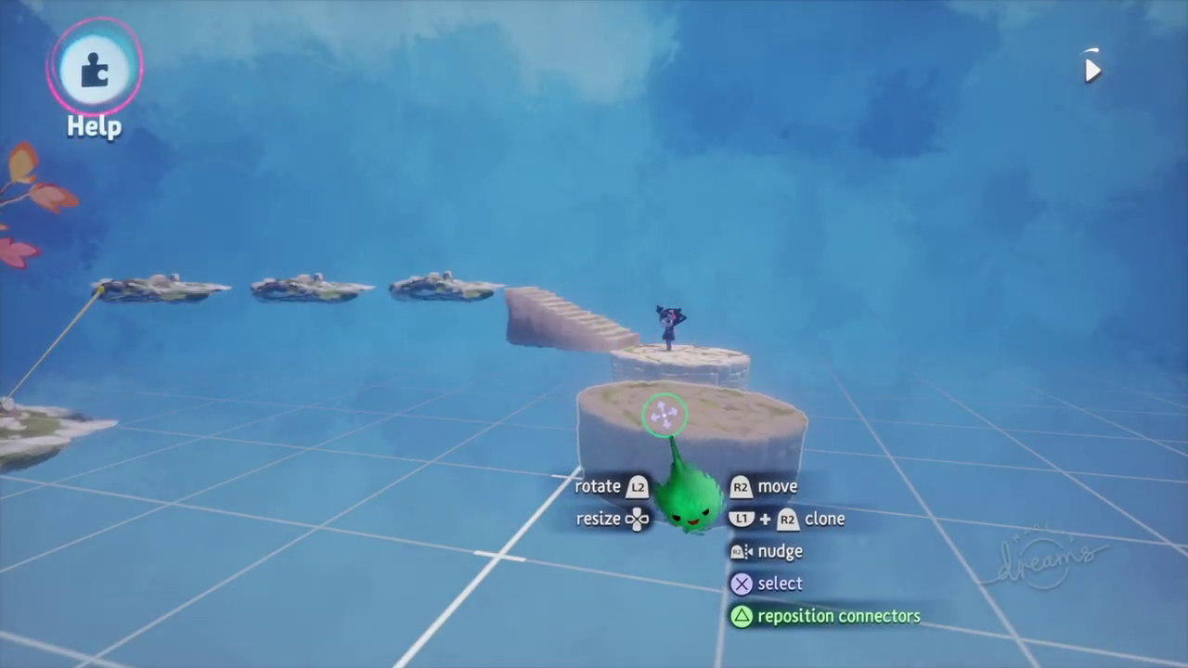
# Try moving the piston-connected platform with the scene's time running, and delete the Piston between the two platforms.
pyautogui.moveTo(662, 371); pyautogui.dragTo(676, 390)
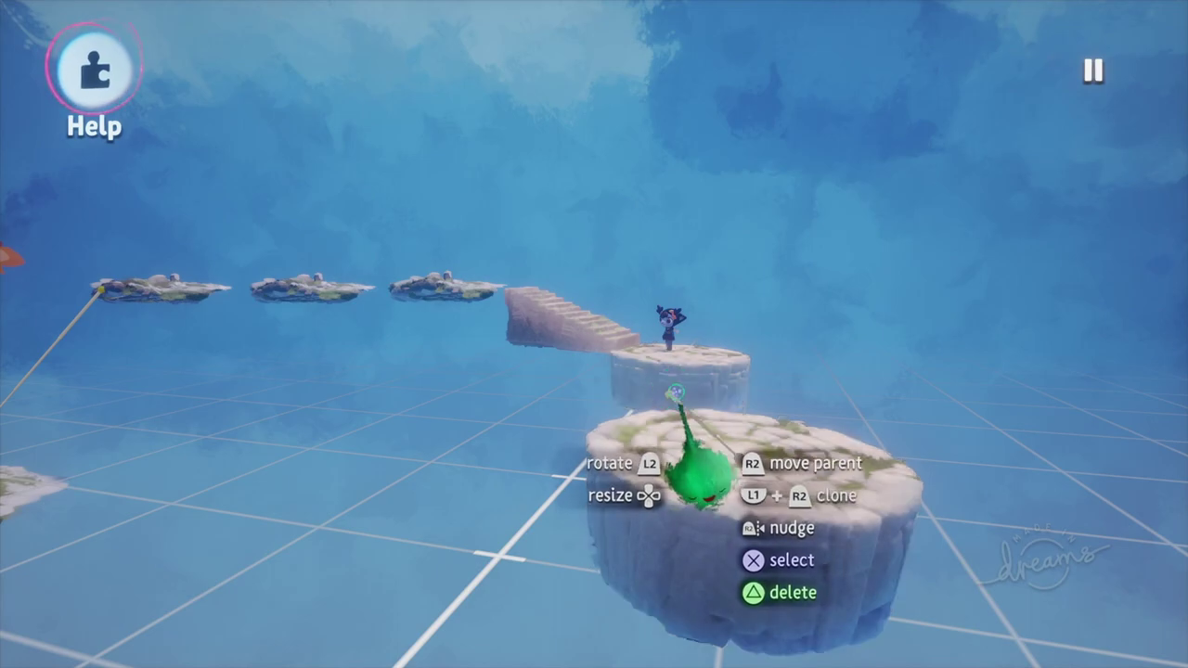
pyautogui.press('space')
pyautogui.moveTo(711, 427); pyautogui.dragTo(724, 458, button='middle')
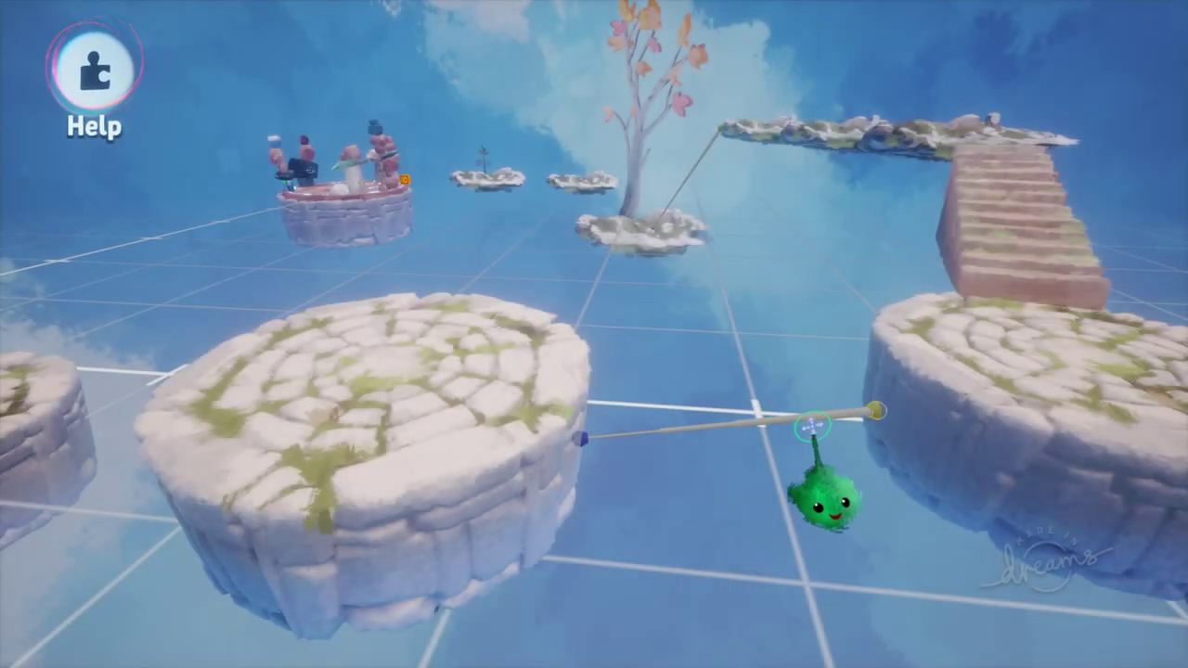
pyautogui.press('Delete')
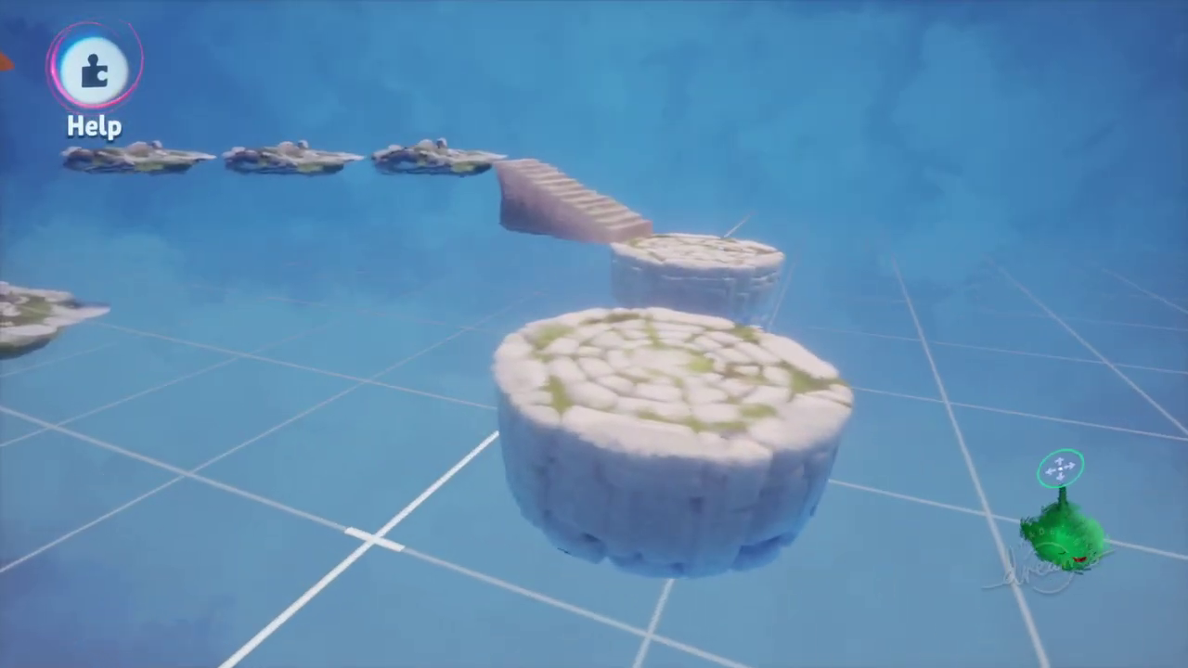
pyautogui.press('Escape')
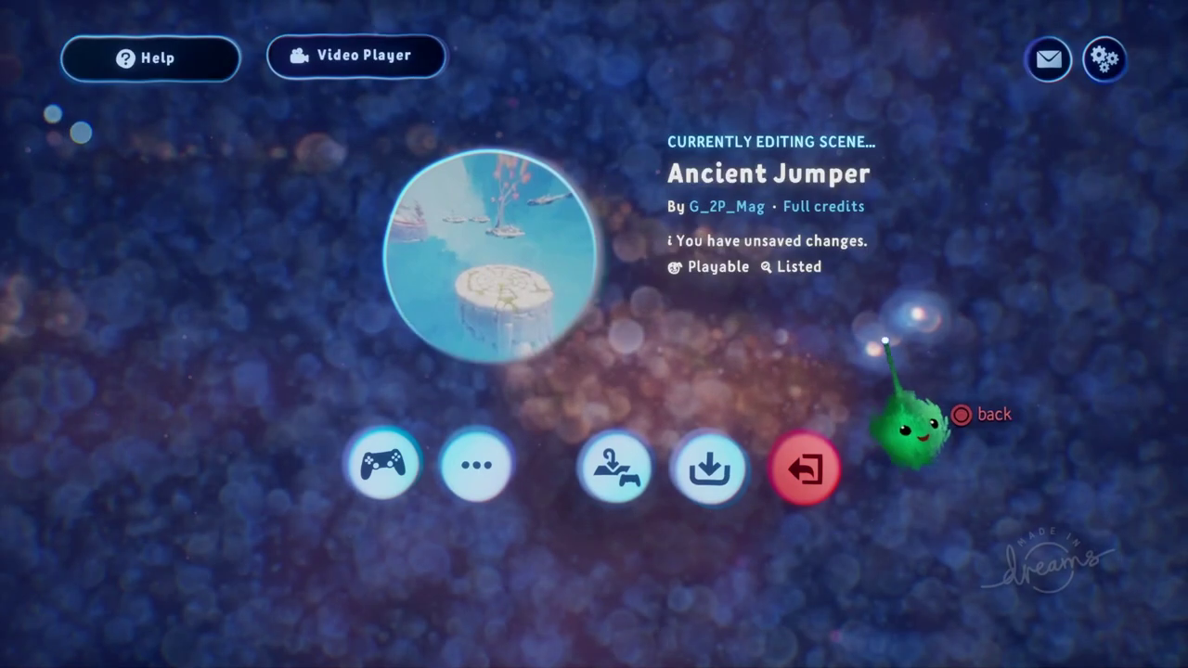
pyautogui.press('Escape')
# Turn on grid snapping and reposition the nearer stone platform on the grid.
pyautogui.press('Tab')
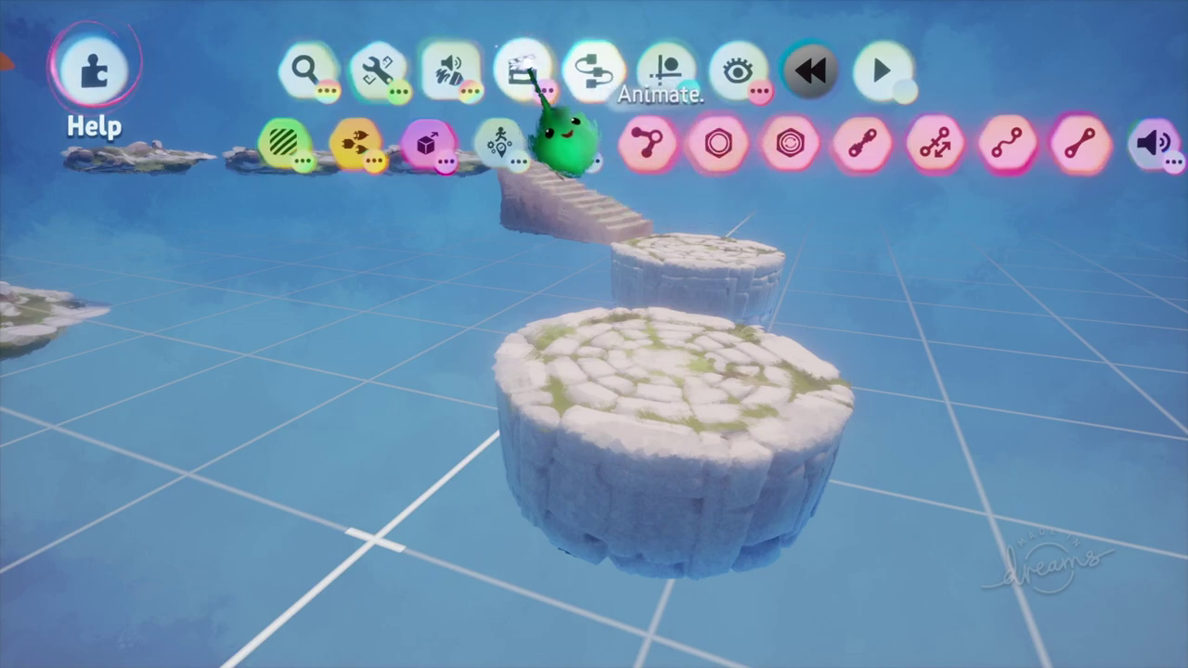
pyautogui.click(526, 71)
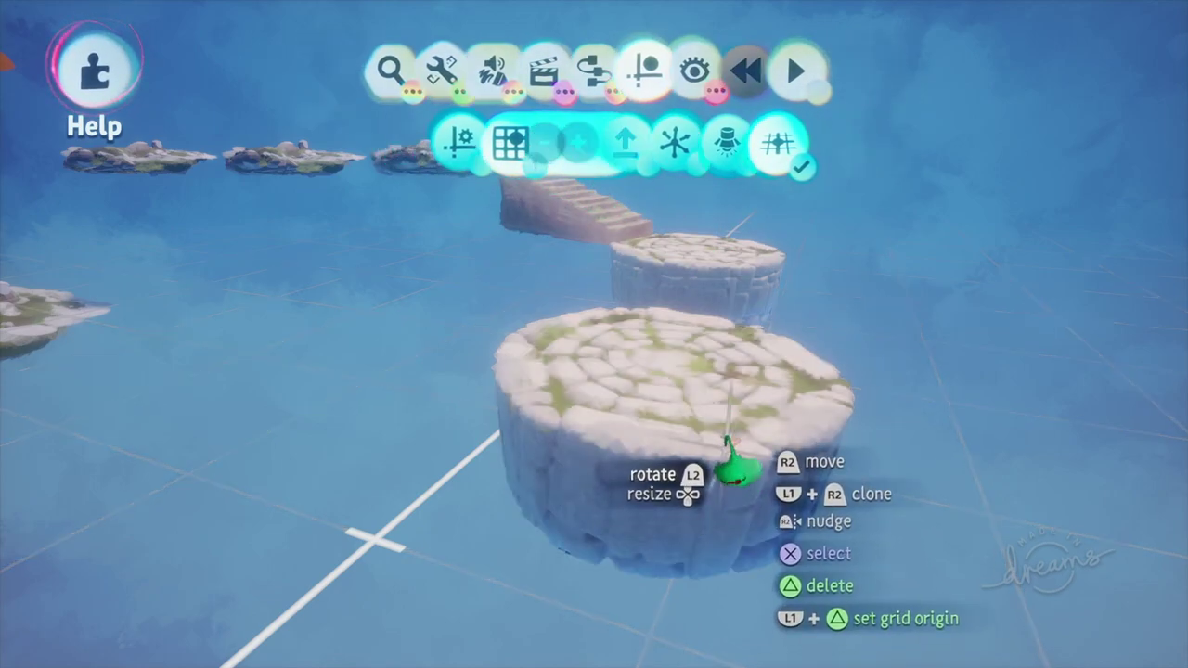
pyautogui.moveTo(724, 432); pyautogui.dragTo(756, 478)
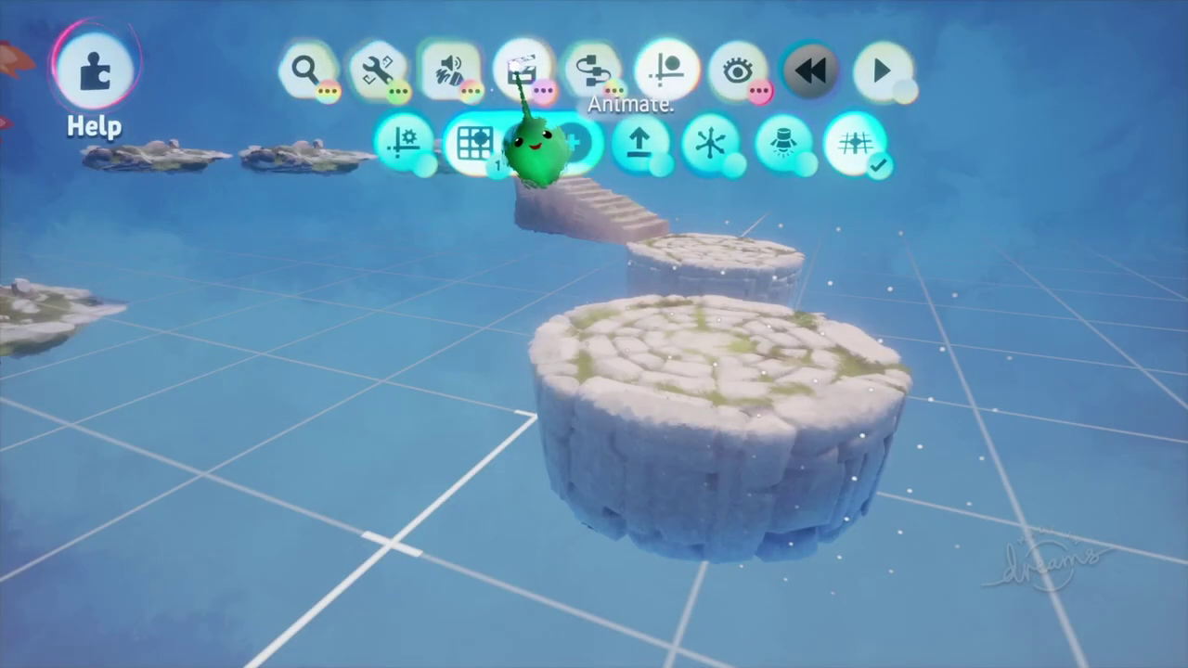
# Stamp a Keyframe beside the nearer stone platform and record the platform shifted sideways to the other side of the grid's main axis.
pyautogui.click(520, 70)
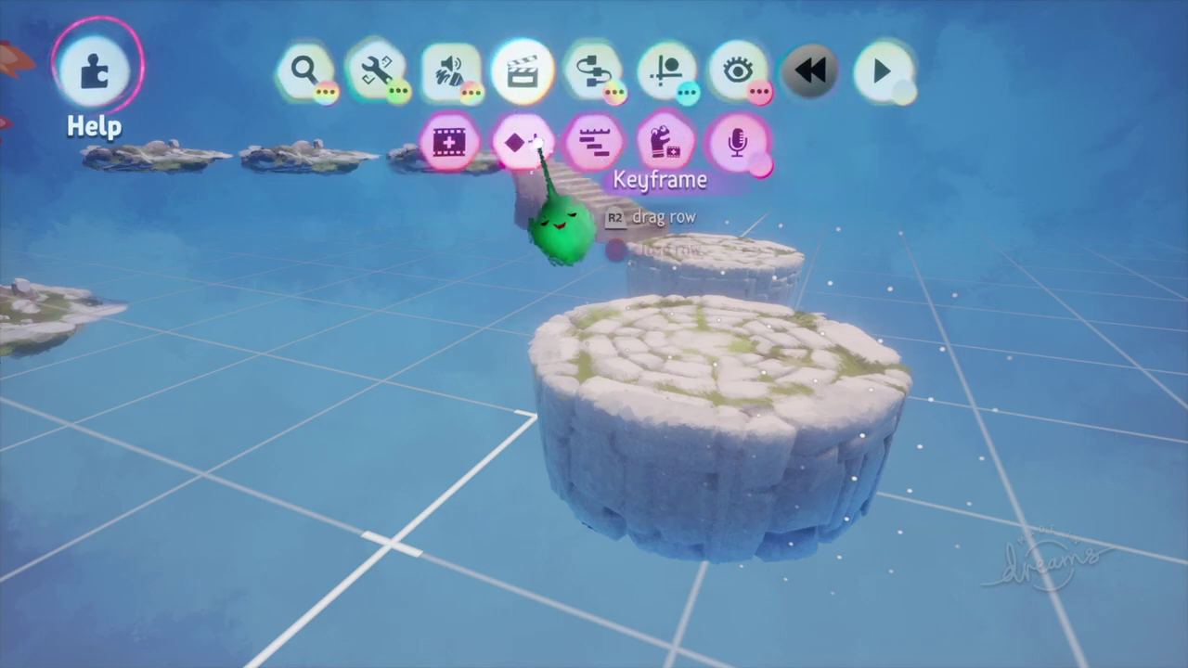
pyautogui.click(520, 143)
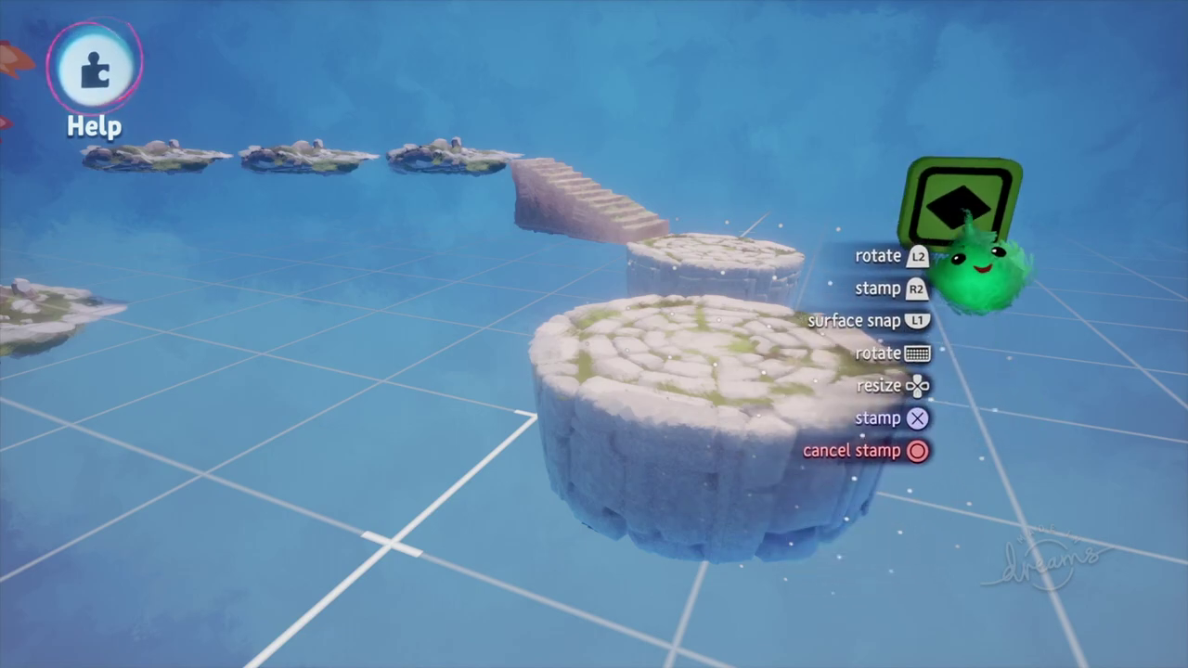
pyautogui.click(972, 241)
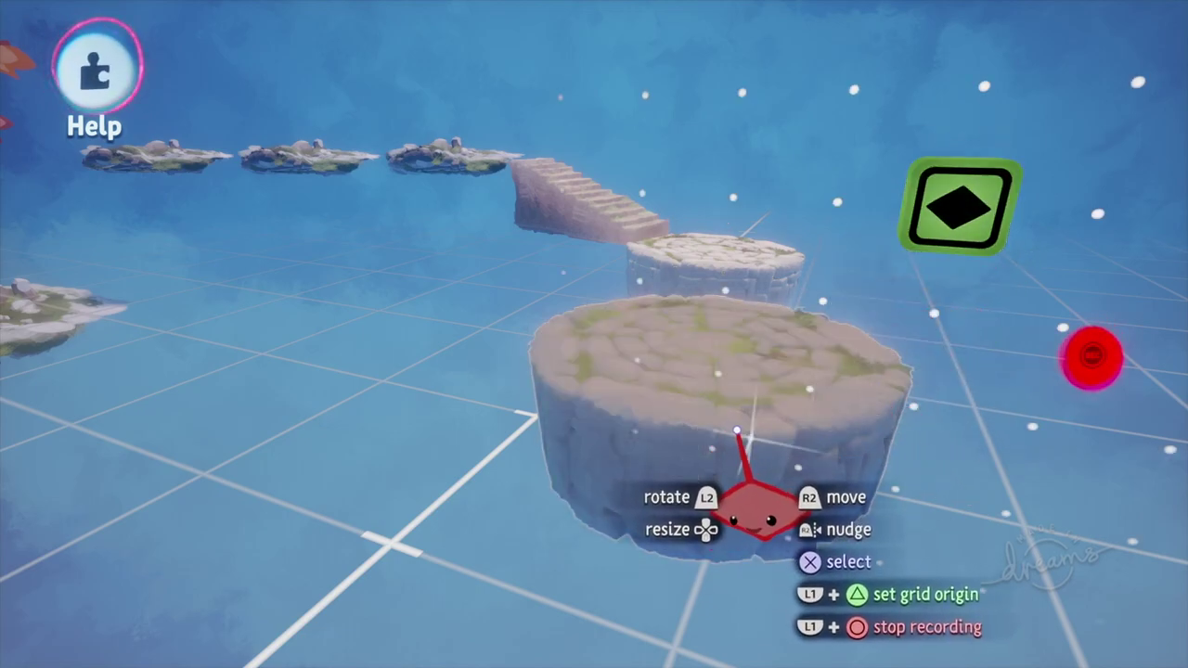
pyautogui.moveTo(742, 483)
pyautogui.mouseDown()
pyautogui.moveTo(722, 456)
pyautogui.moveTo(671, 467)
pyautogui.moveTo(609, 456)
pyautogui.moveTo(589, 469)
pyautogui.moveTo(507, 429)
pyautogui.moveTo(418, 418)
pyautogui.moveTo(379, 385)
pyautogui.moveTo(330, 378)
pyautogui.moveTo(313, 332)
pyautogui.moveTo(344, 339)
pyautogui.mouseUp()
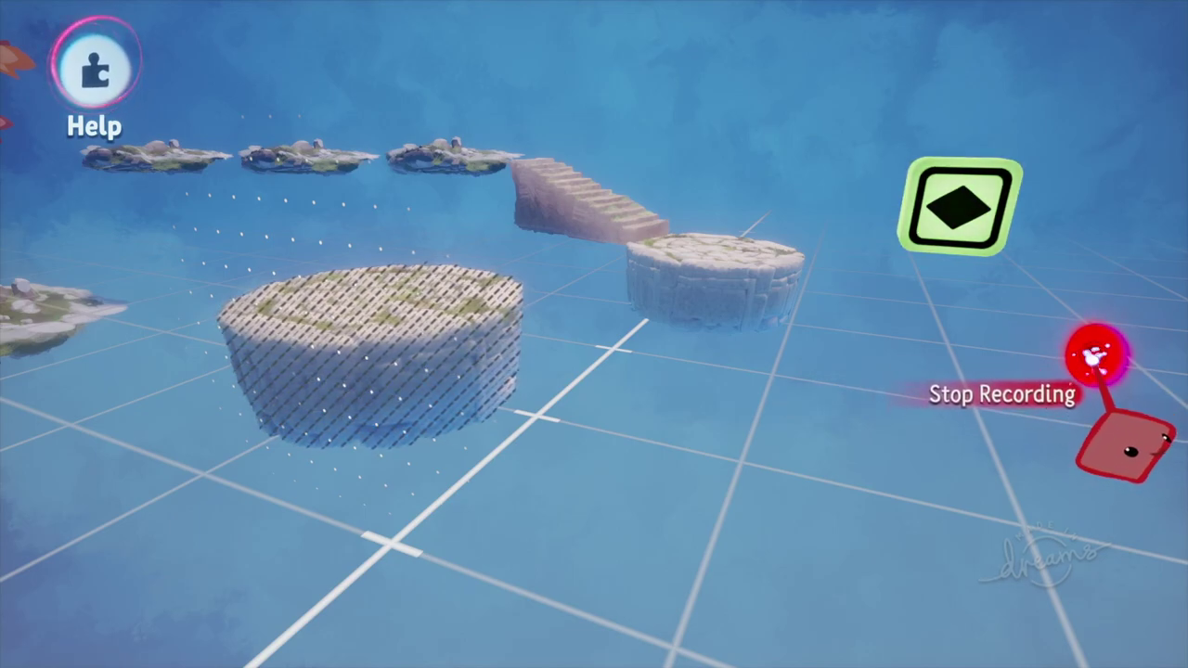
pyautogui.click(1095, 356)
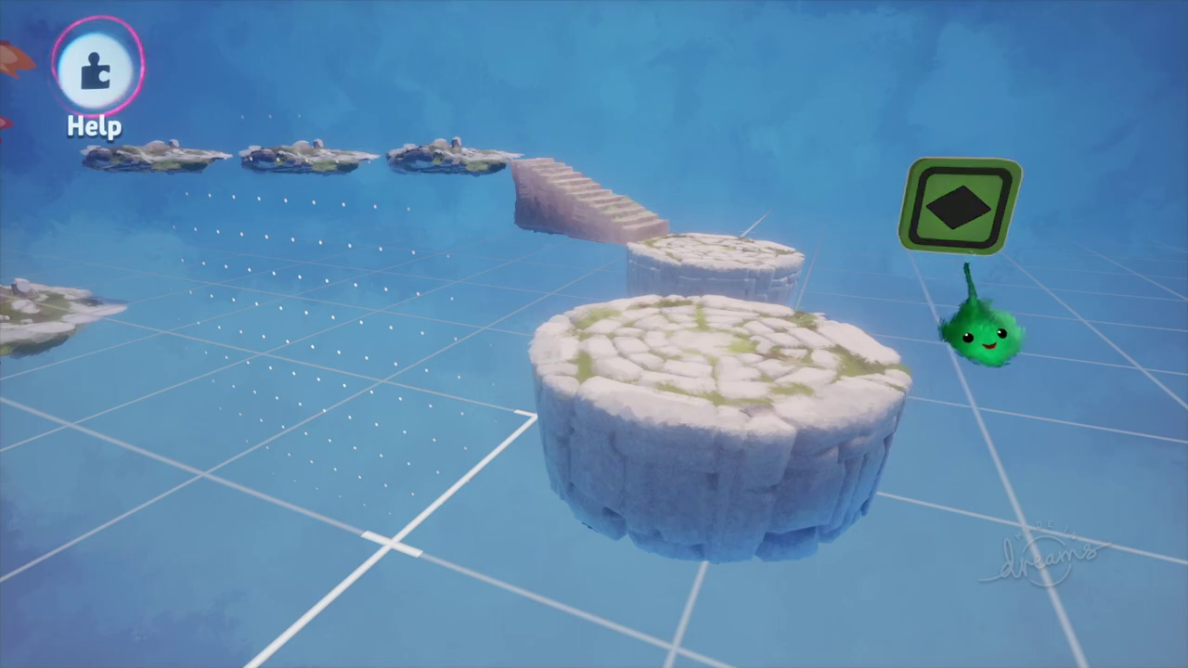
pyautogui.click(942, 213)
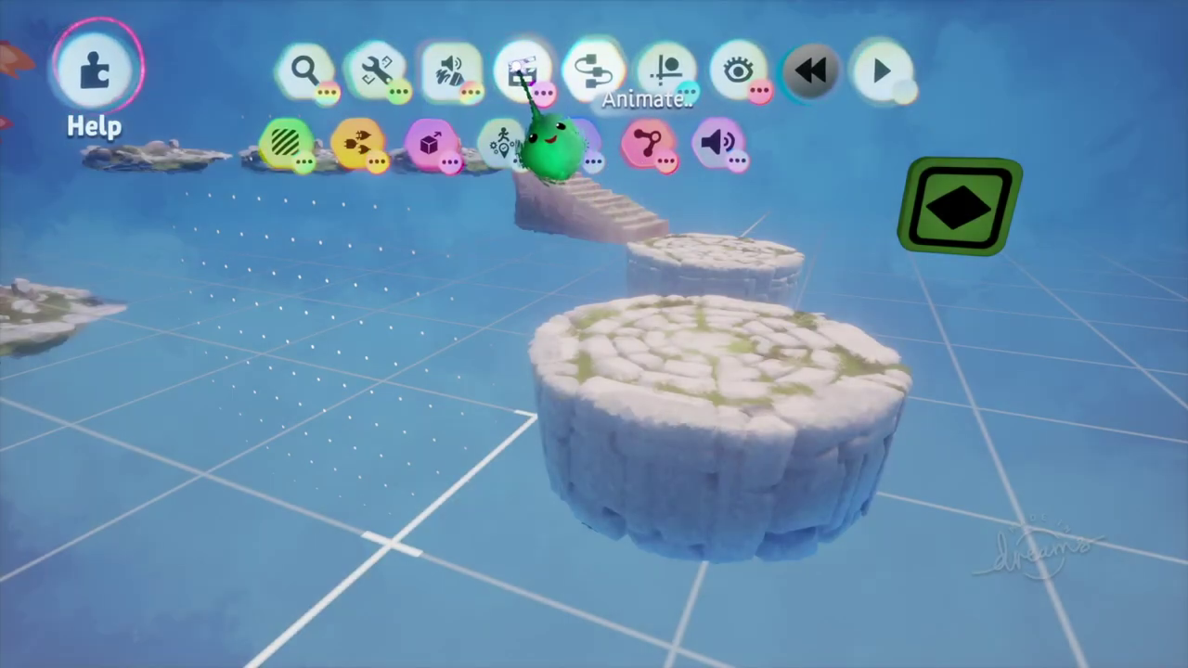
# Stamp a Timeline gadget above the nearer stone platform and open its canvas.
pyautogui.click(523, 70)
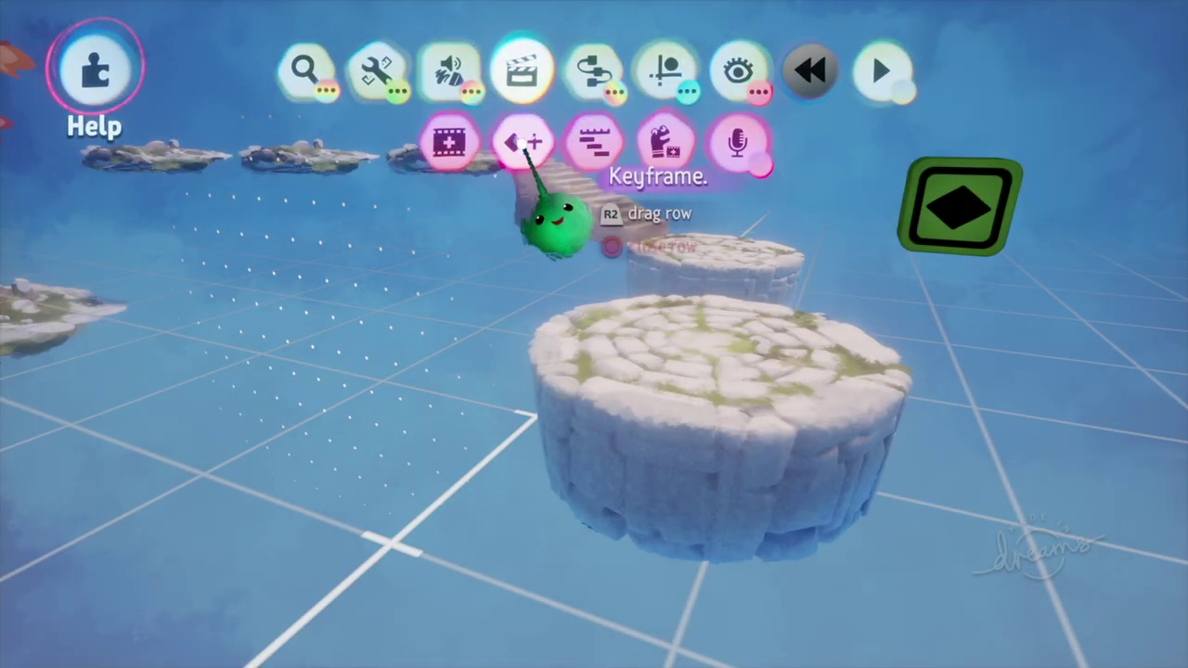
pyautogui.click(593, 141)
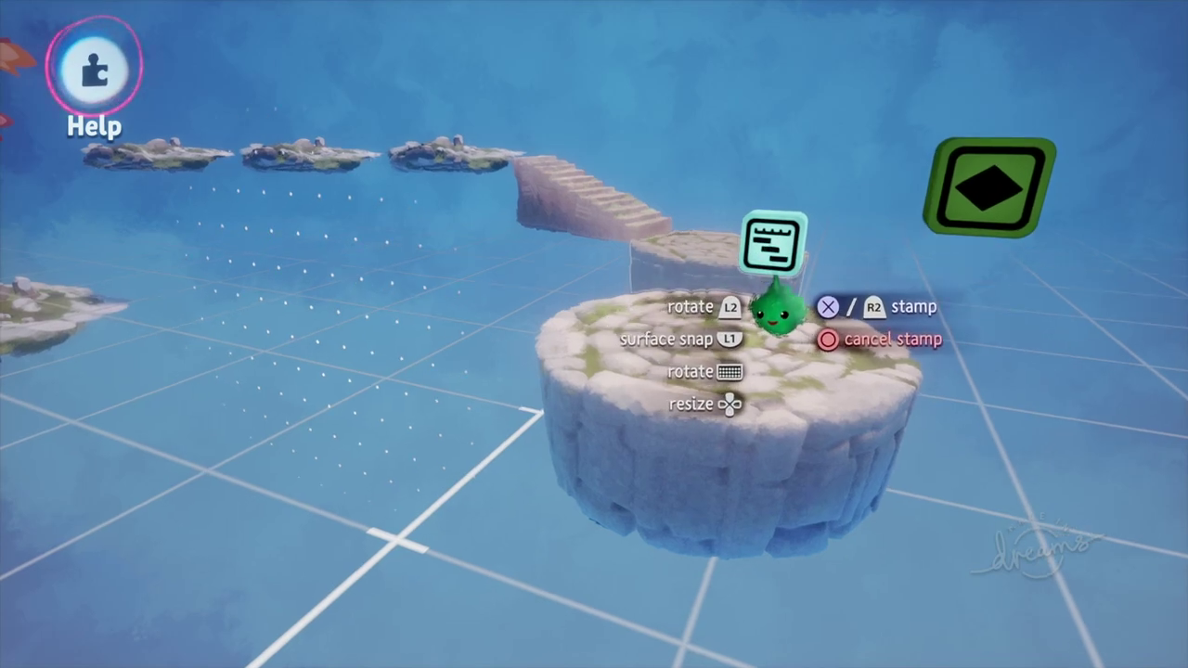
pyautogui.click(846, 295)
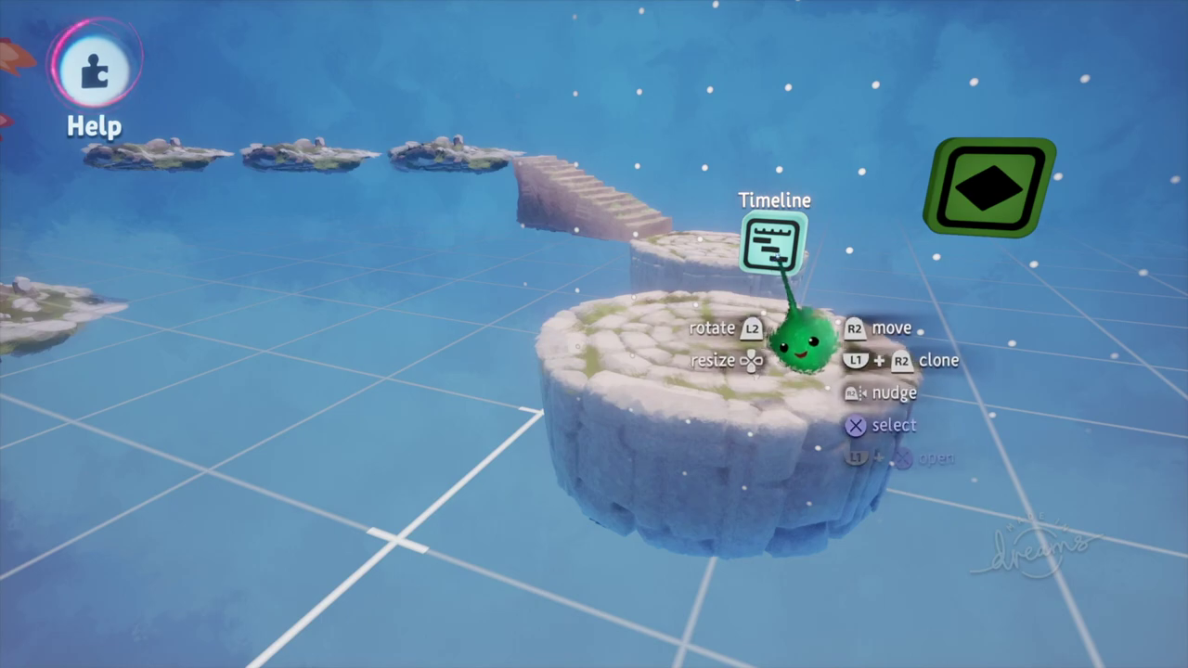
pyautogui.click(804, 342)
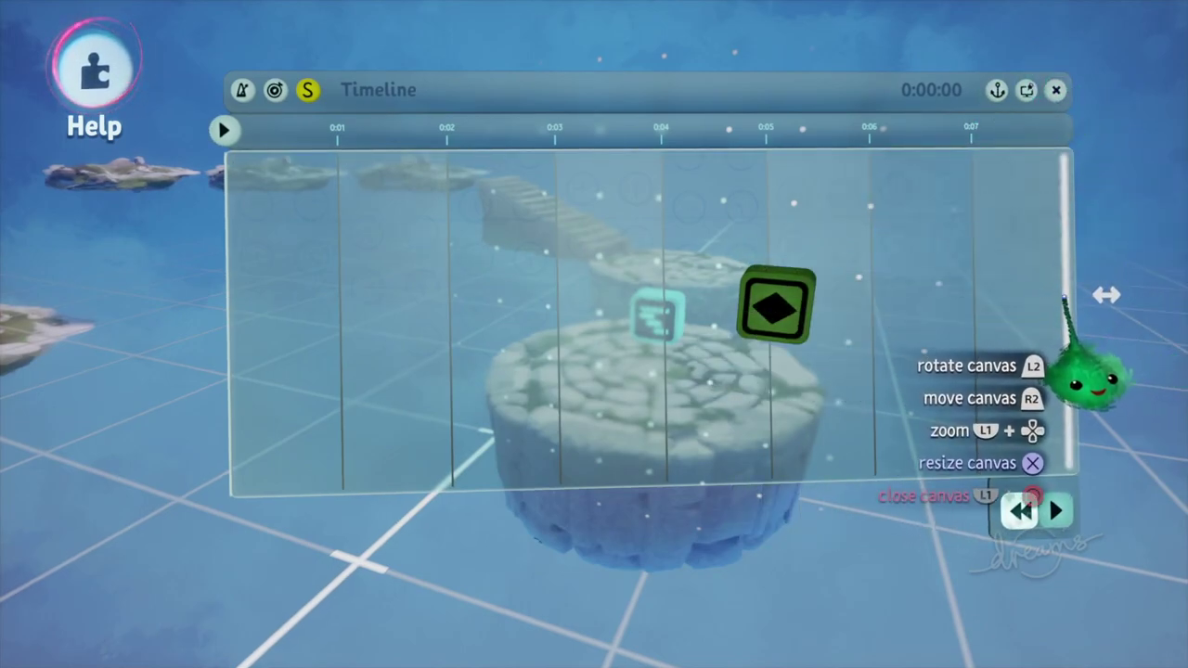
# Shorten the Timeline canvas to about five seconds and place the Keyframe within its first second.
pyautogui.moveTo(1081, 372); pyautogui.dragTo(938, 357)
pyautogui.moveTo(905, 279); pyautogui.dragTo(829, 274)
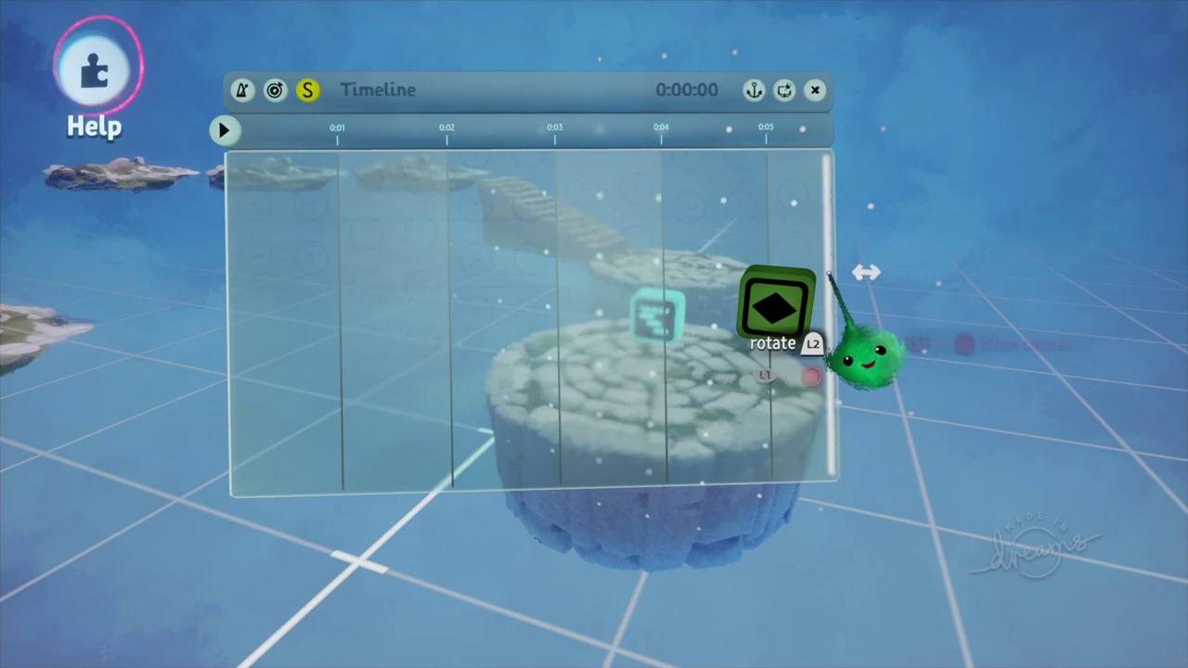
pyautogui.moveTo(805, 346); pyautogui.dragTo(836, 311)
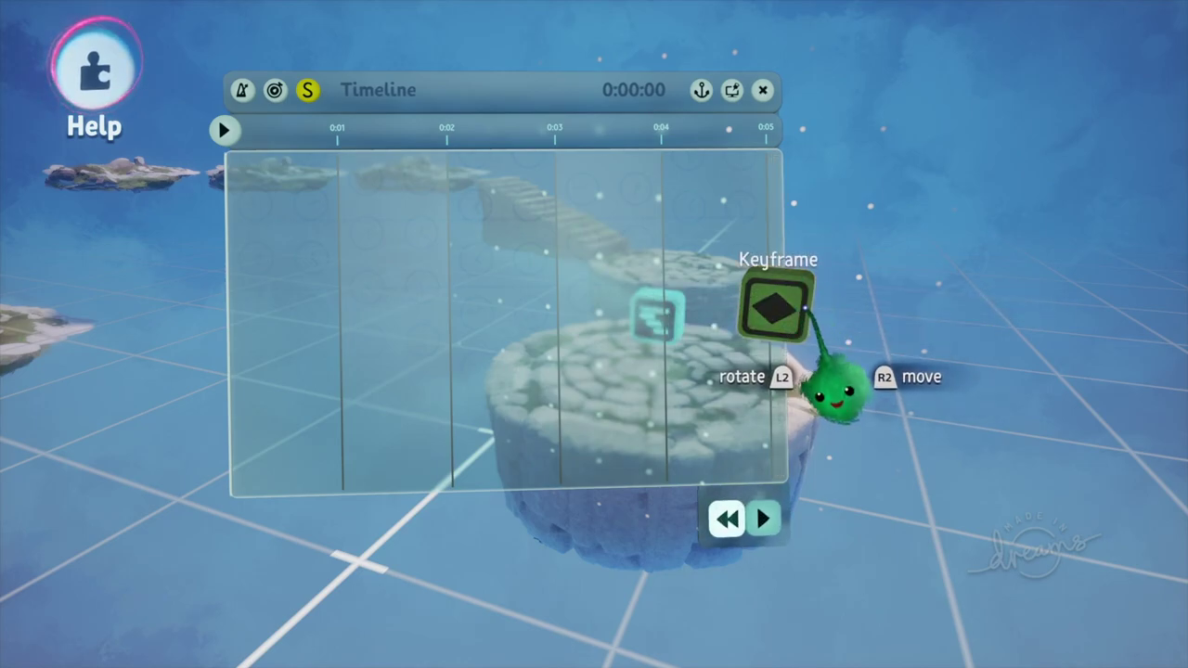
pyautogui.moveTo(811, 385); pyautogui.dragTo(353, 243)
pyautogui.moveTo(344, 187); pyautogui.dragTo(276, 187)
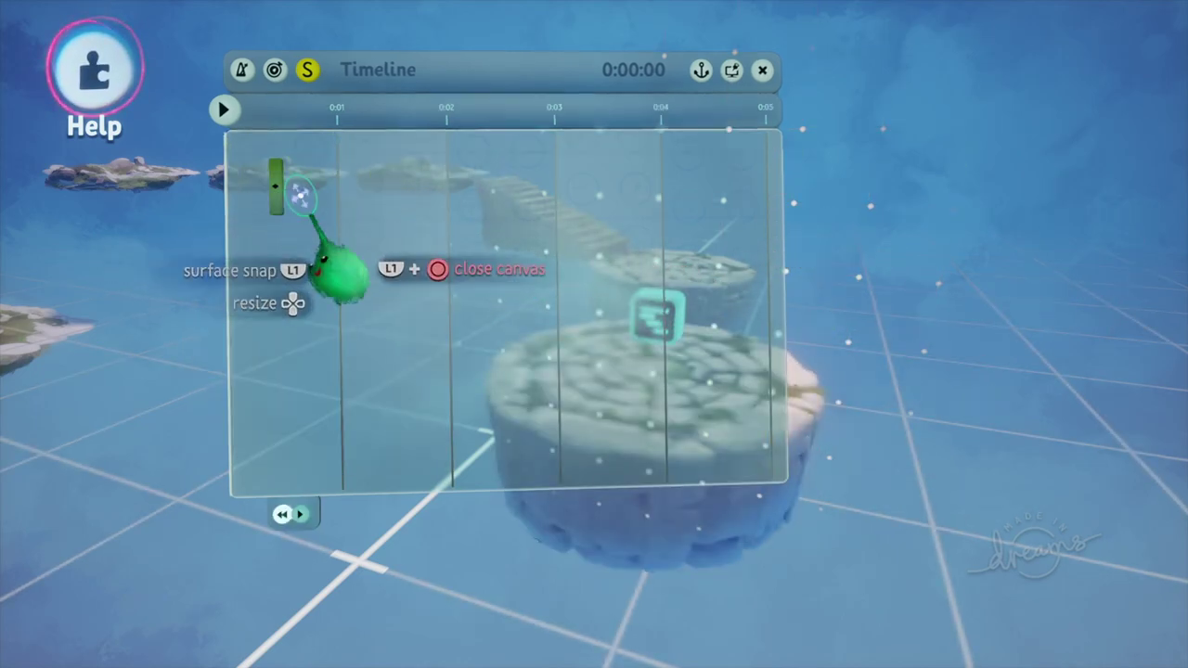
# Move the Keyframe to the very start of the Timeline and stamp a second, narrow Keyframe at the one-second mark.
pyautogui.moveTo(480, 213); pyautogui.dragTo(652, 191, button='middle')
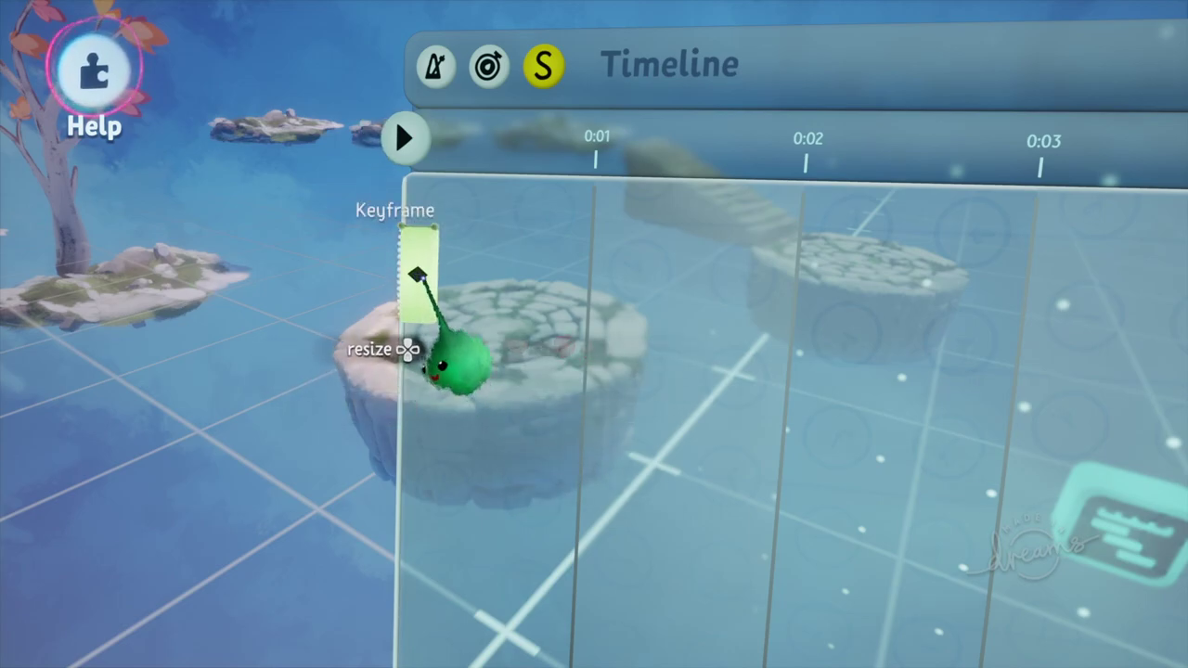
pyautogui.moveTo(416, 276); pyautogui.dragTo(426, 276)
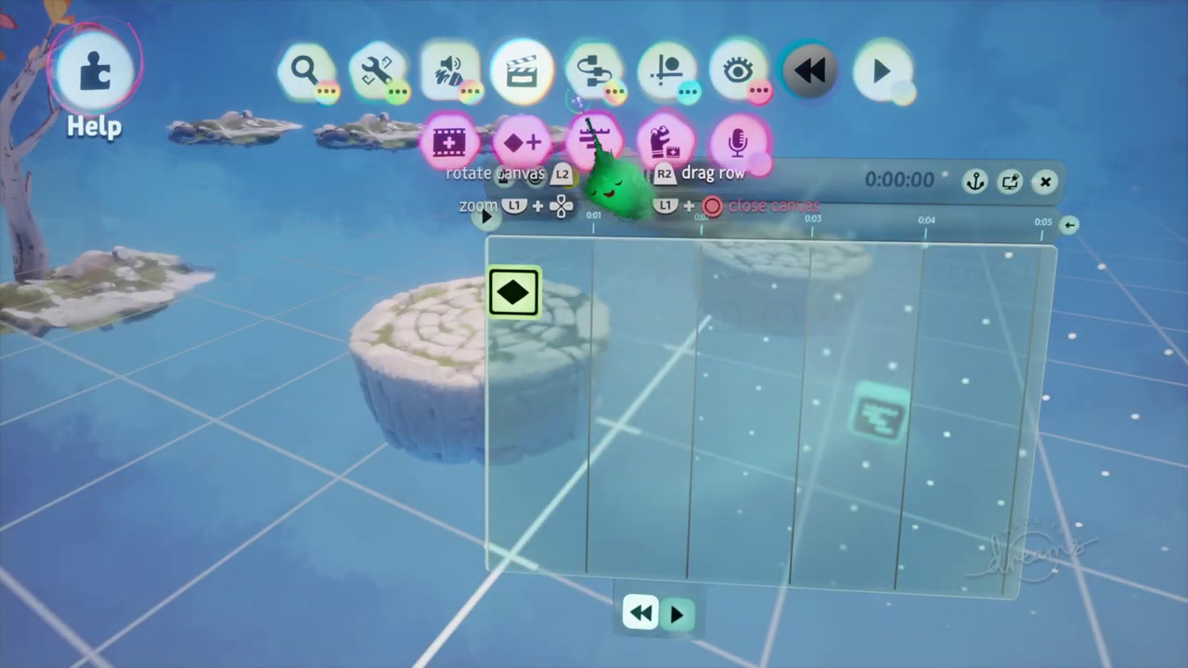
pyautogui.click(536, 156)
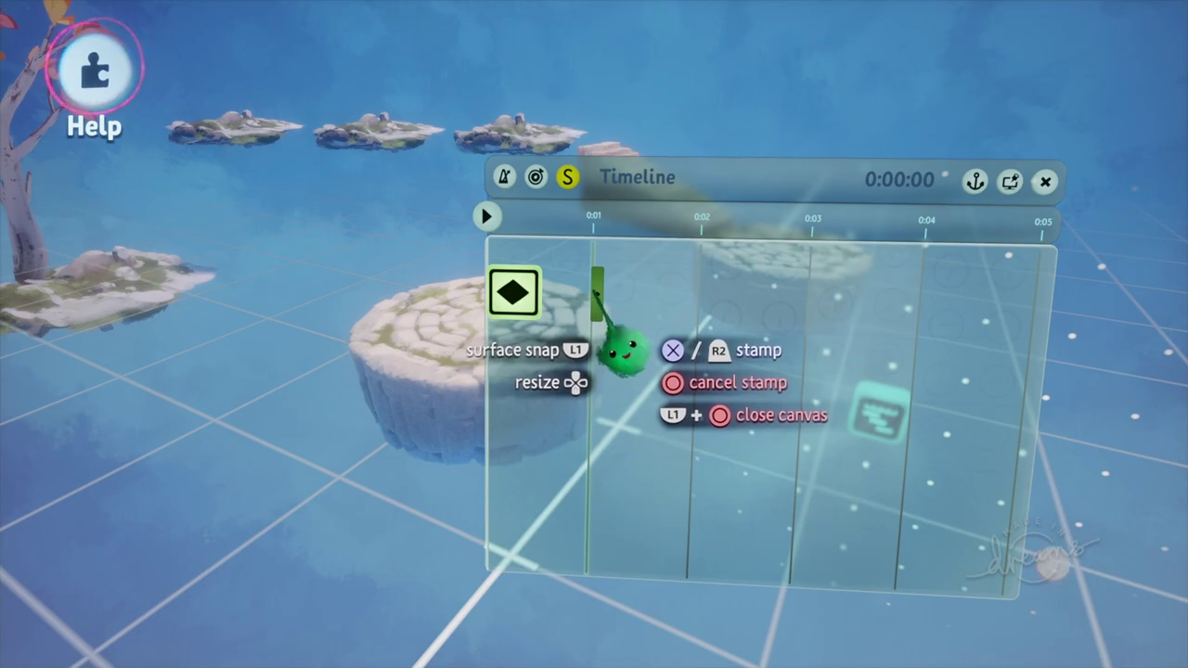
pyautogui.click(624, 350)
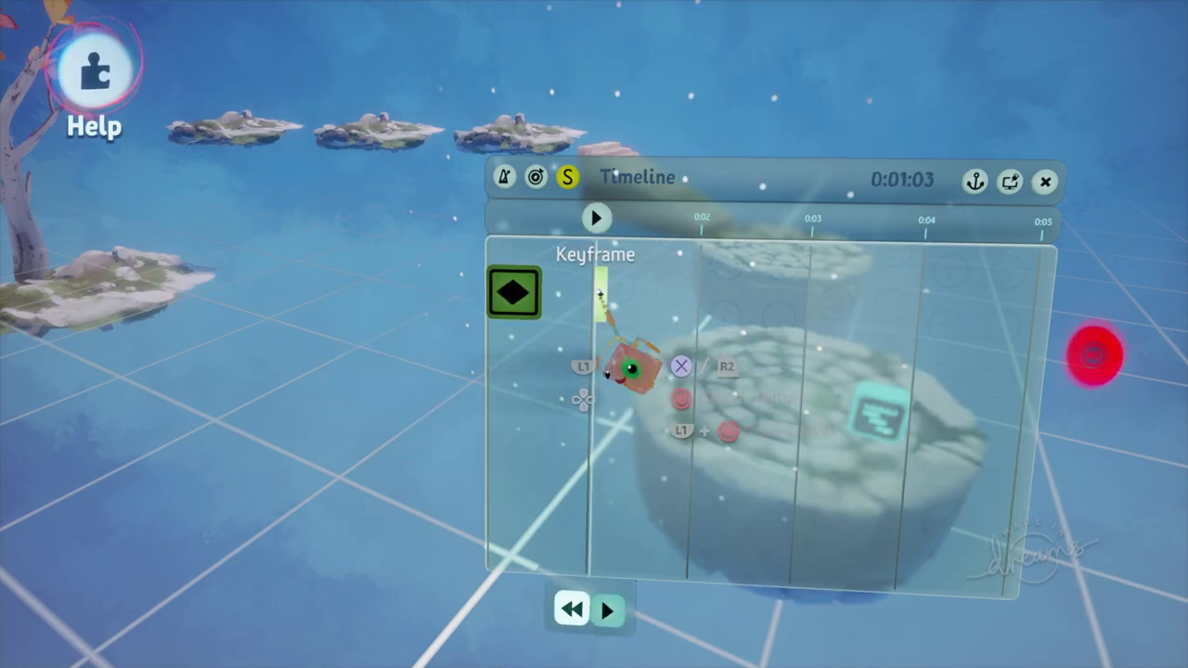
# Record the nearer stone platform in the second Keyframe, shifted along the grid far to the opposite side of the main axis.
pyautogui.moveTo(722, 329); pyautogui.dragTo(860, 417, button='middle')
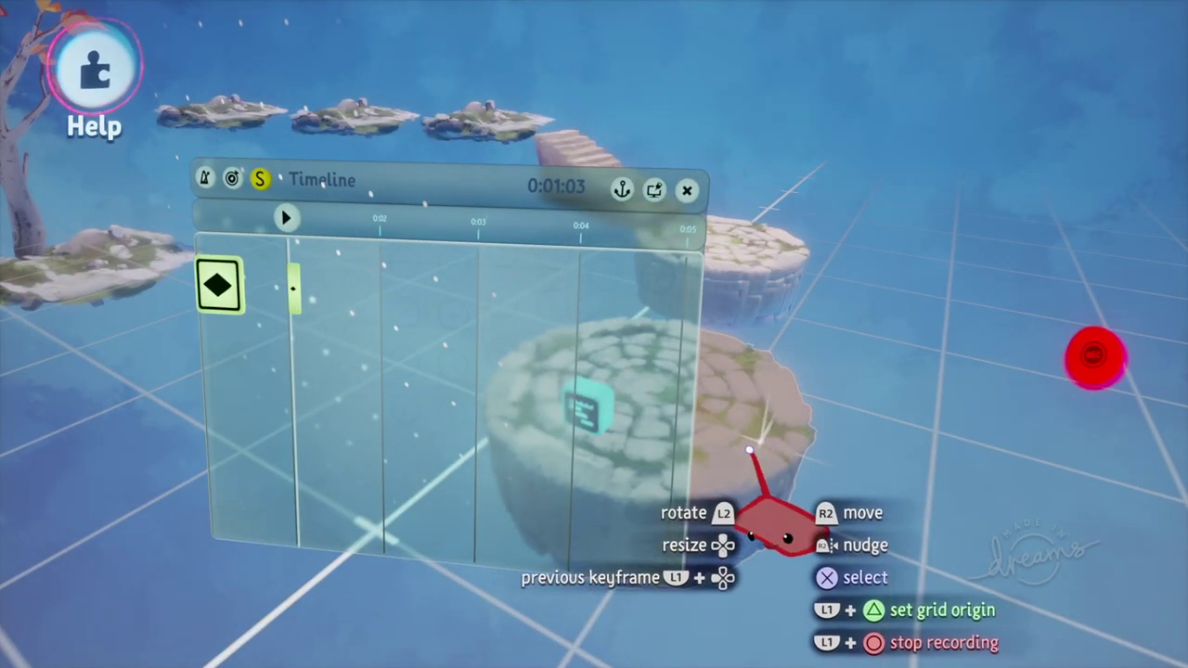
pyautogui.moveTo(771, 496)
pyautogui.mouseDown()
pyautogui.moveTo(981, 493)
pyautogui.moveTo(1025, 534)
pyautogui.moveTo(1104, 541)
pyautogui.moveTo(1100, 585)
pyautogui.mouseUp()
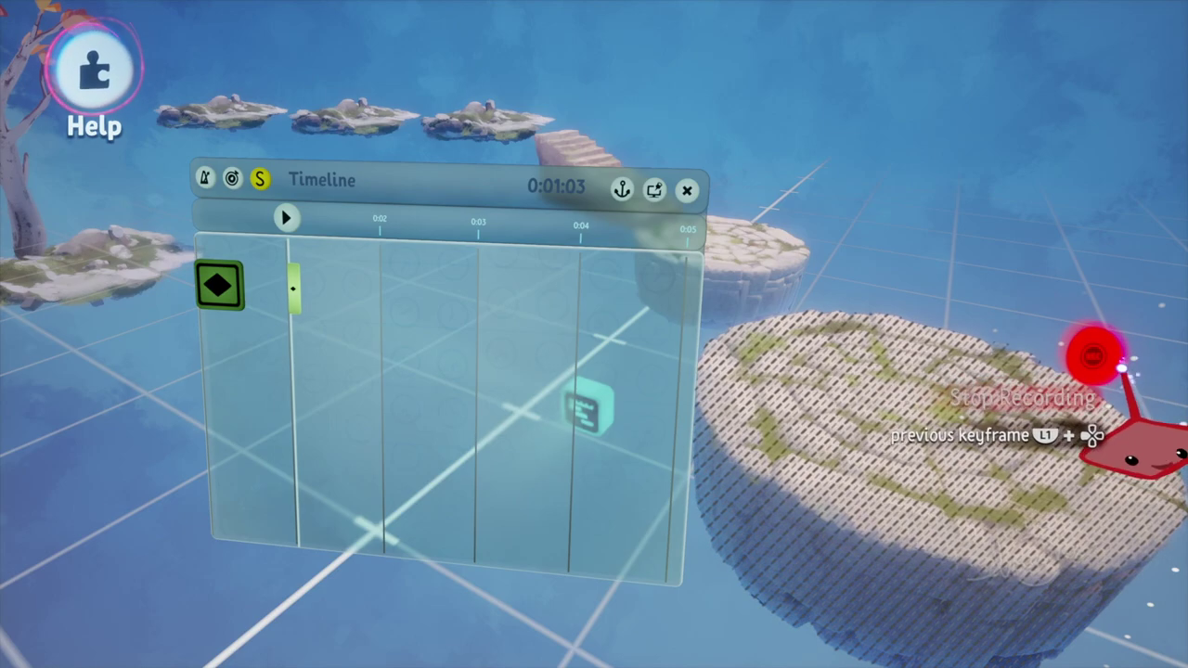
pyautogui.moveTo(1146, 455); pyautogui.dragTo(1128, 454)
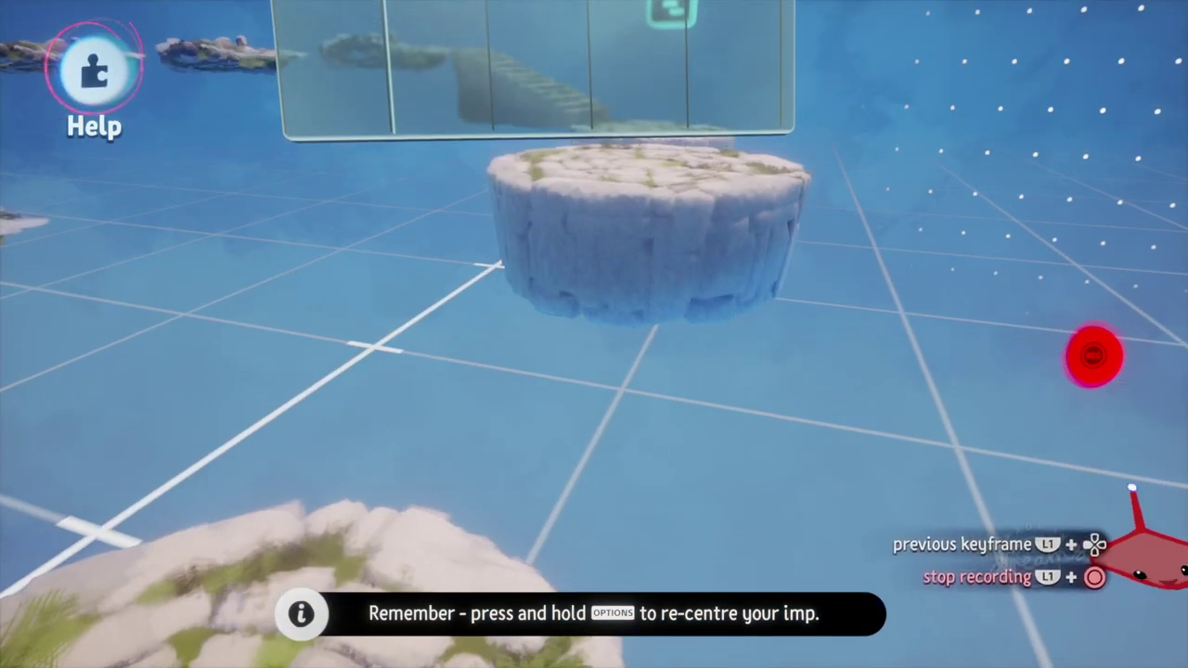
pyautogui.moveTo(1132, 487); pyautogui.dragTo(1148, 499, button='middle')
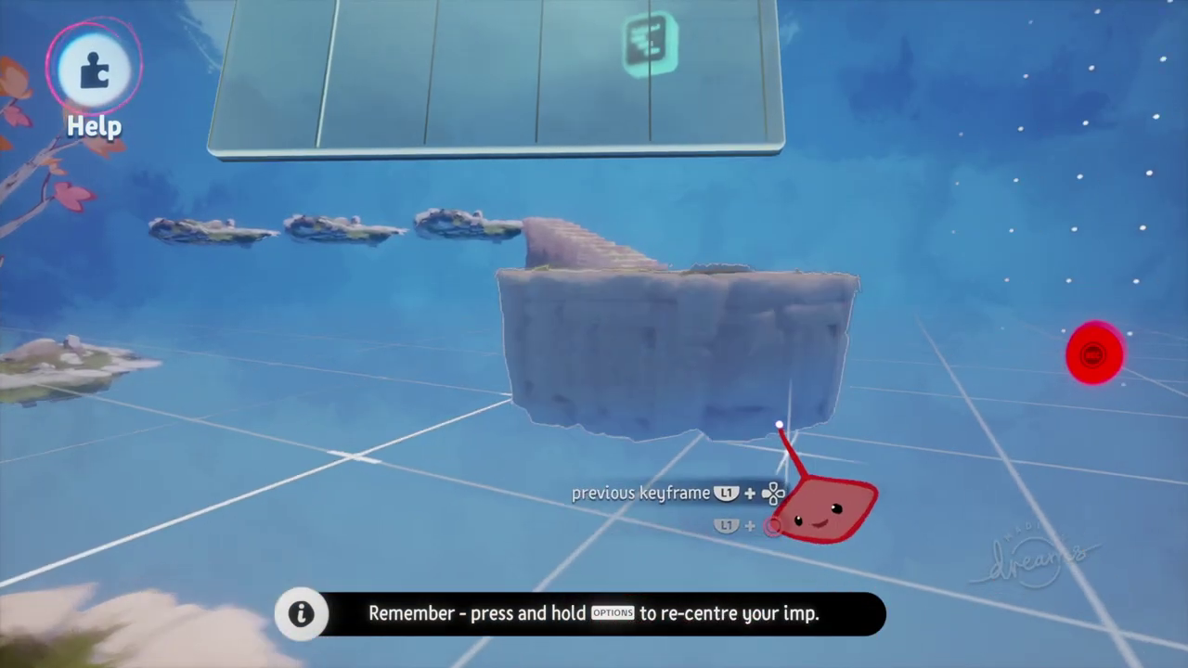
pyautogui.moveTo(655, 373); pyautogui.dragTo(889, 345, button='middle')
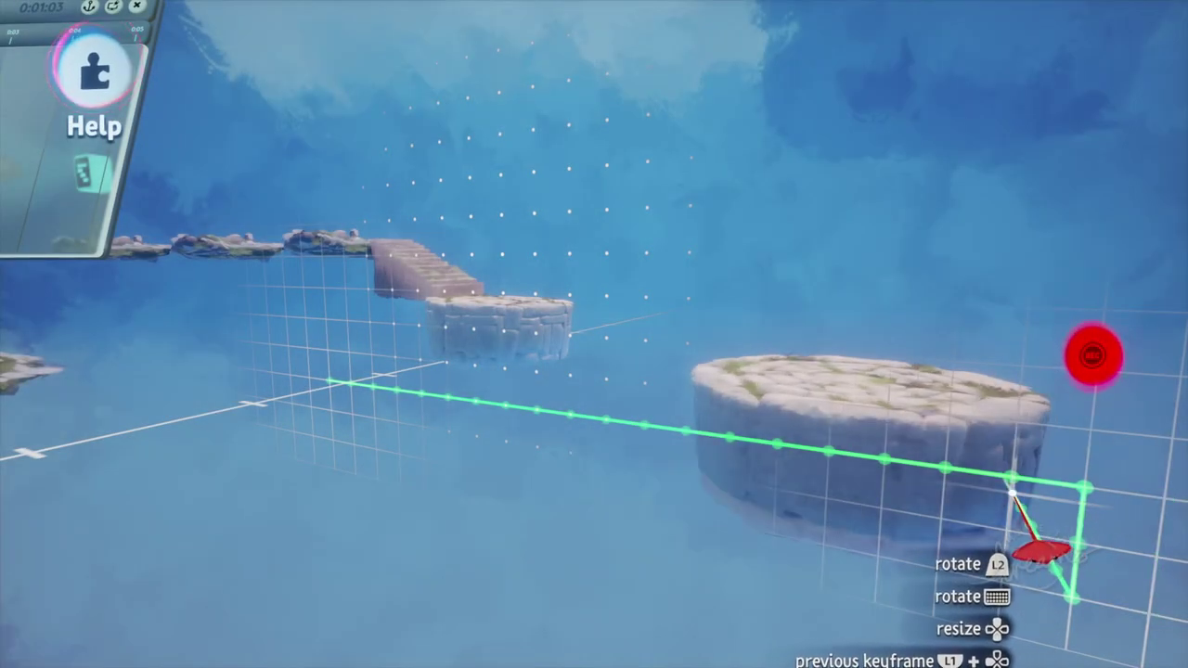
pyautogui.moveTo(1012, 493); pyautogui.dragTo(1008, 485)
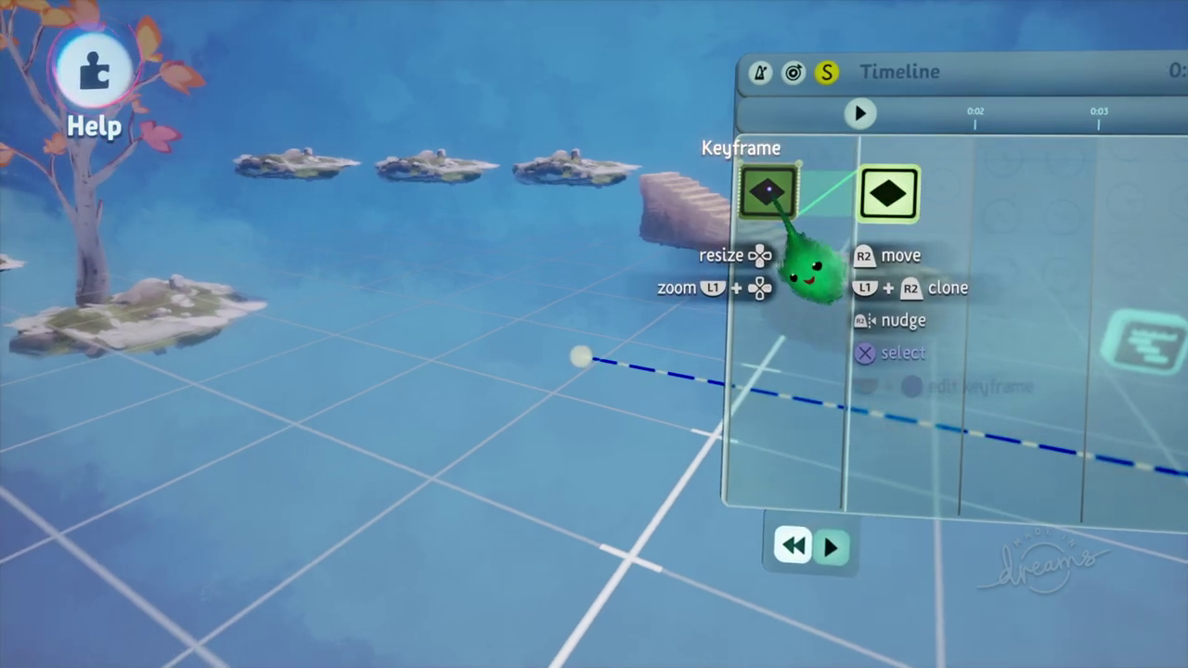
# Clone the first Keyframe to the two-second mark and preview the Timeline from its start.
pyautogui.moveTo(768, 191)
pyautogui.mouseDown()
pyautogui.moveTo(868, 195)
pyautogui.moveTo(1010, 174)
pyautogui.mouseUp()
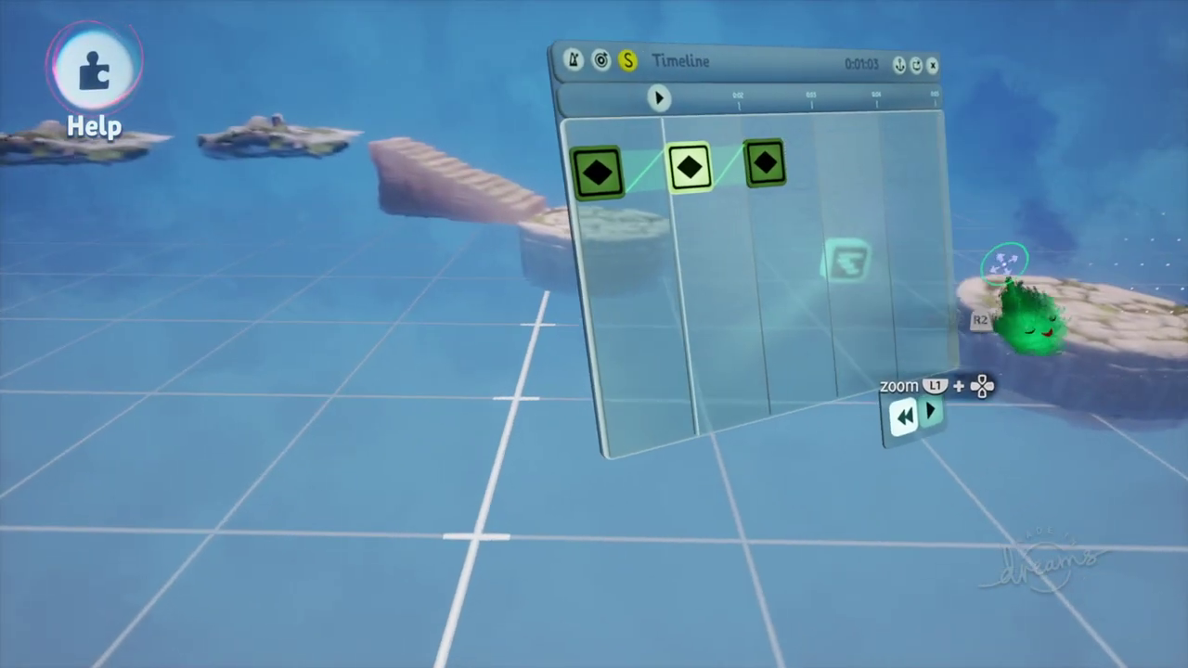
pyautogui.moveTo(1103, 233); pyautogui.dragTo(1109, 233, button='middle')
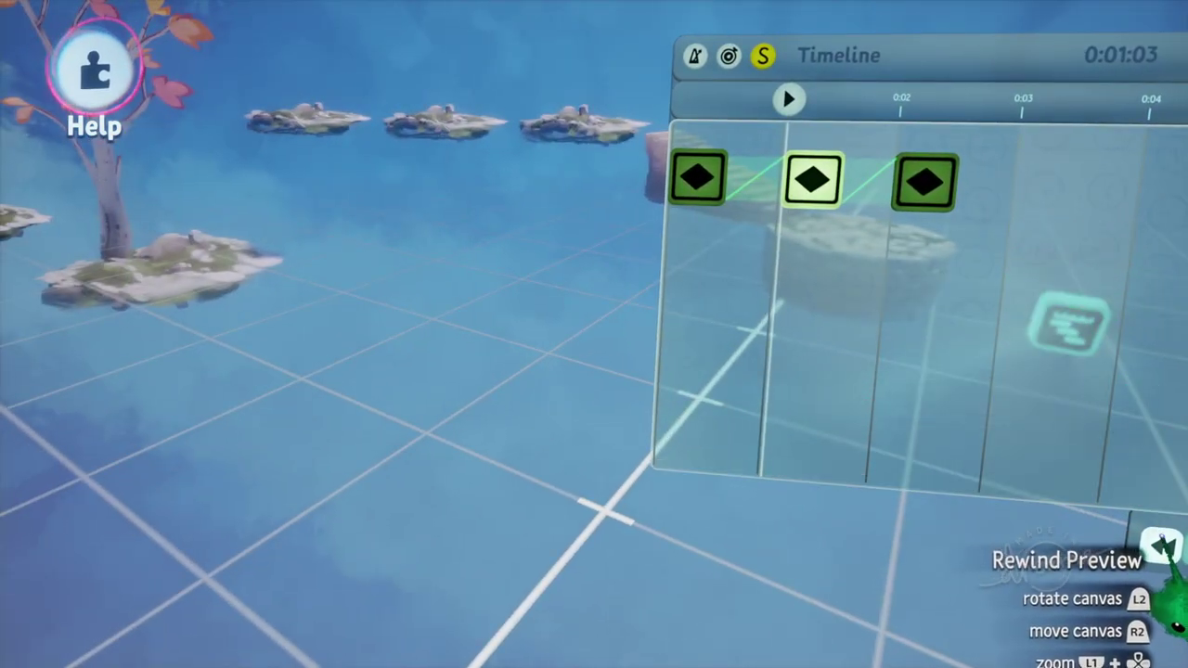
pyautogui.click(1160, 546)
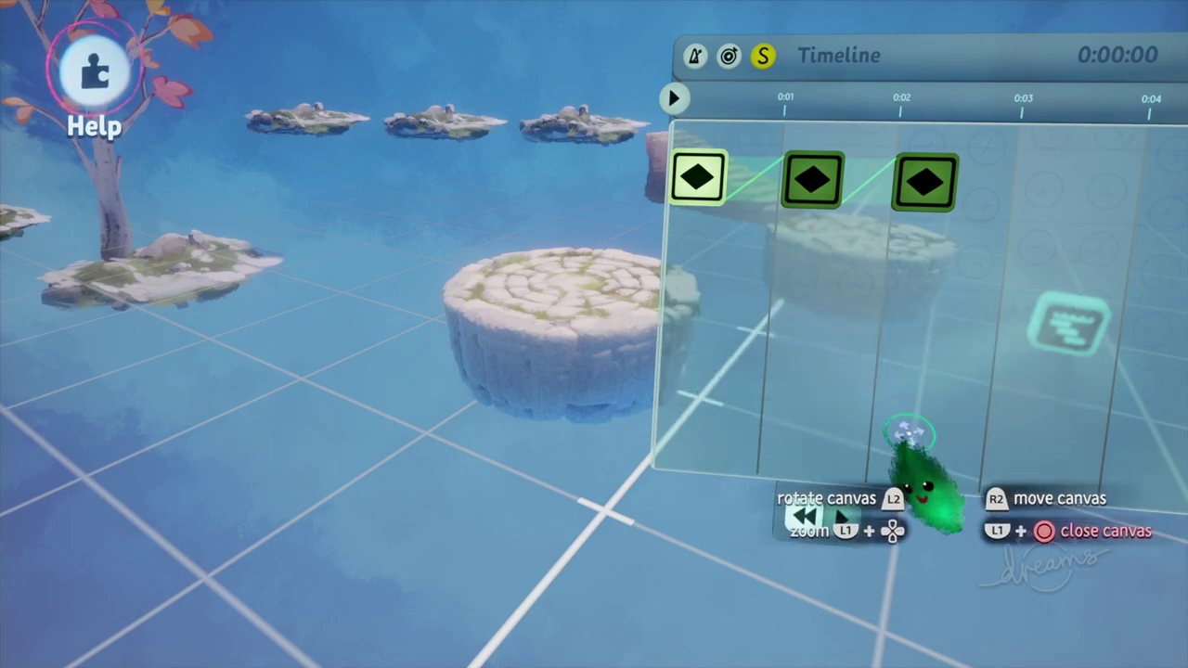
pyautogui.click(949, 527)
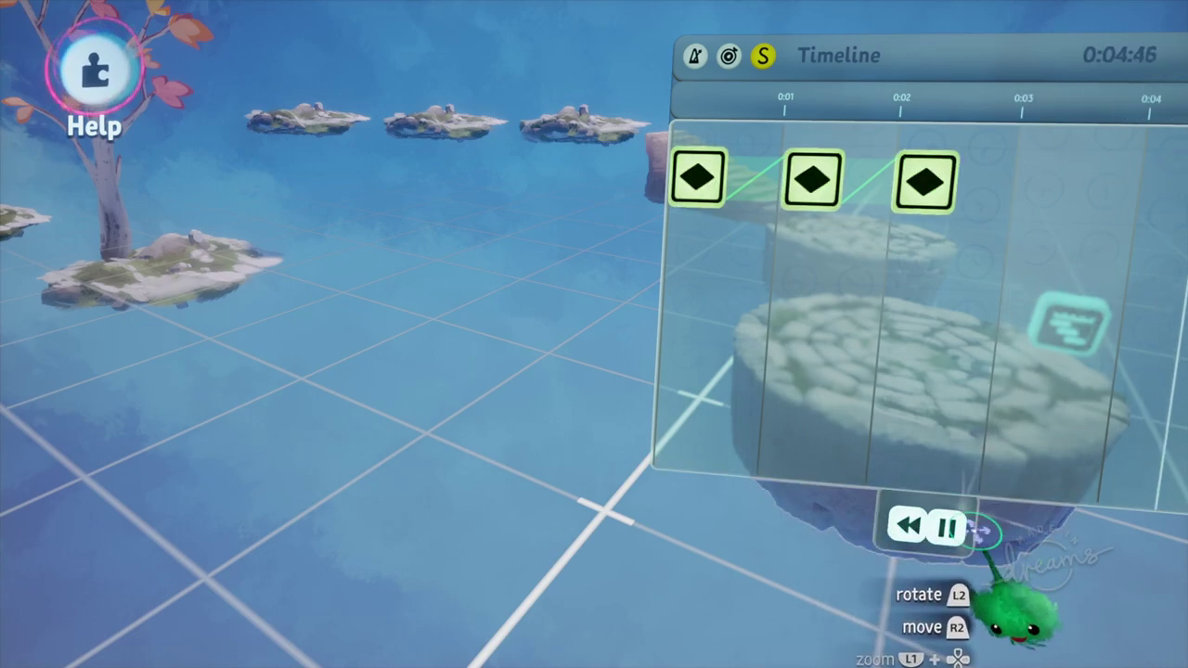
pyautogui.click(948, 527)
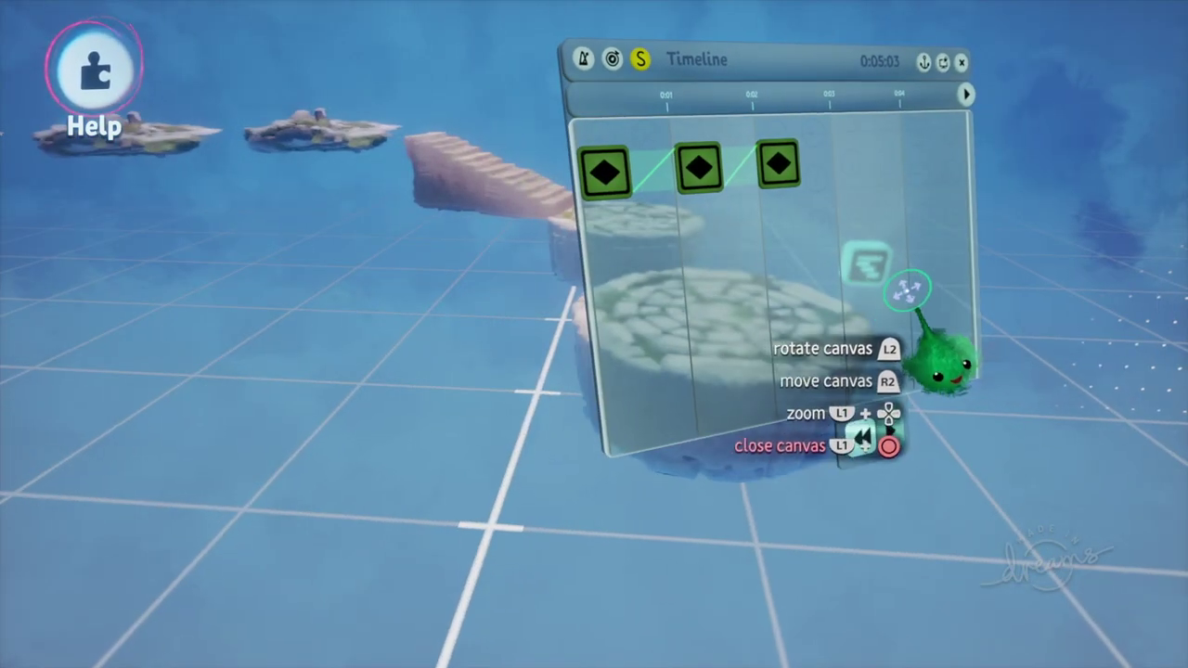
# Examine the third Keyframe's settings, including the Linear and Ease In blend types.
pyautogui.moveTo(908, 291); pyautogui.dragTo(934, 300, button='middle')
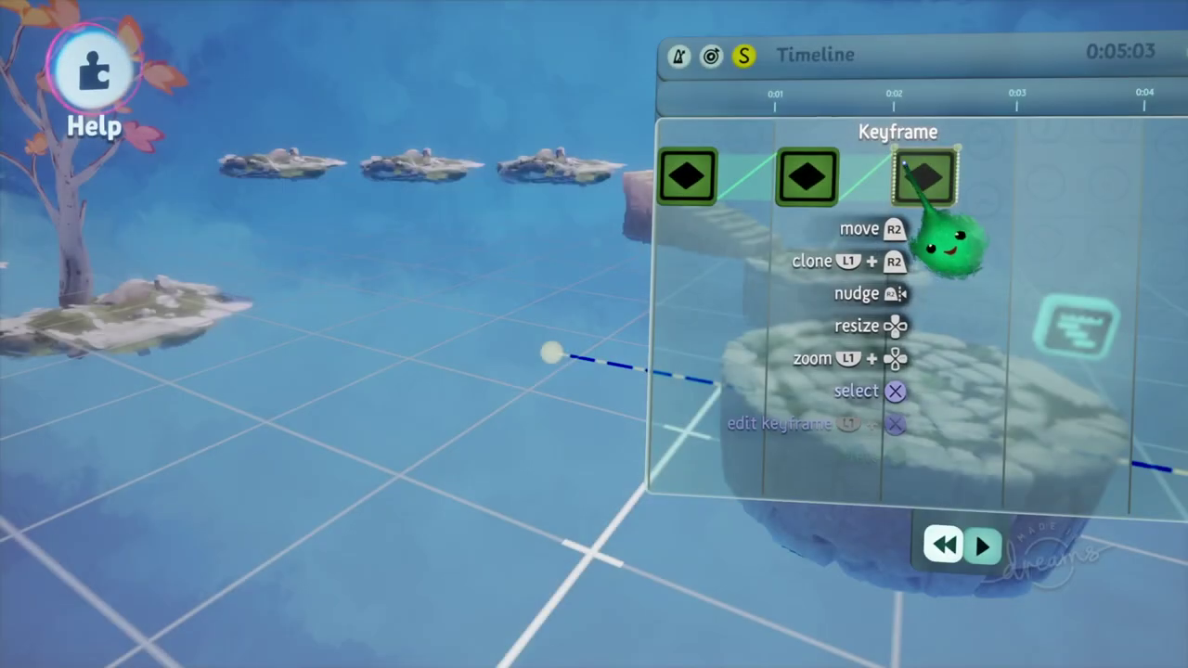
pyautogui.click(905, 166)
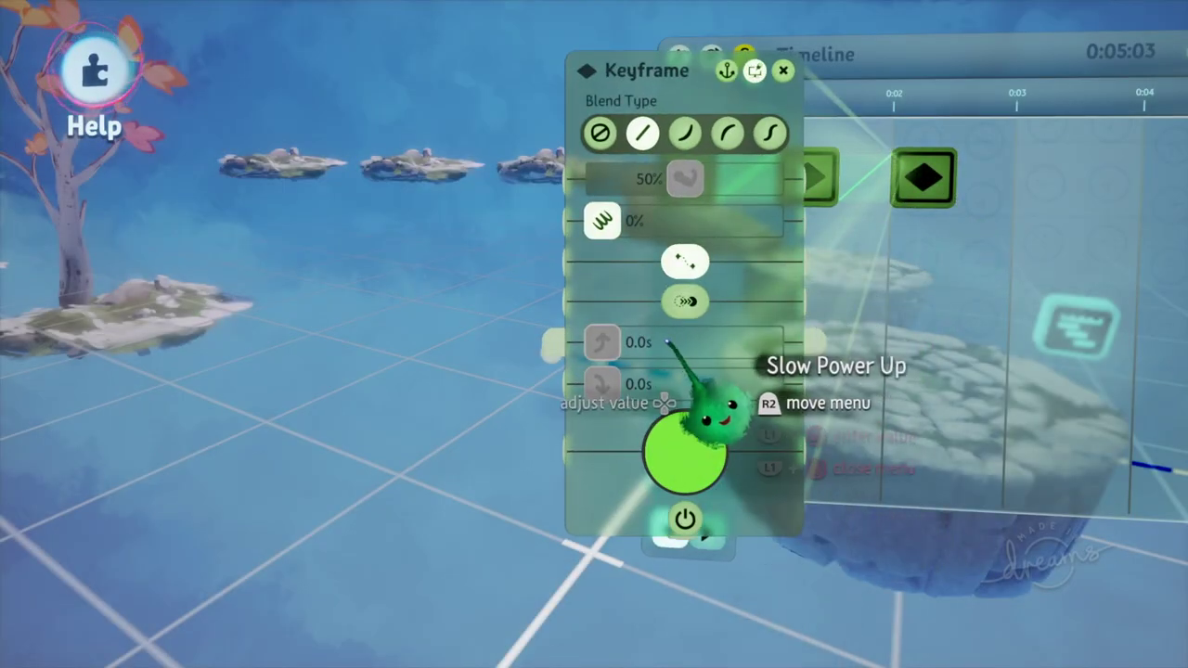
pyautogui.moveTo(692, 302)
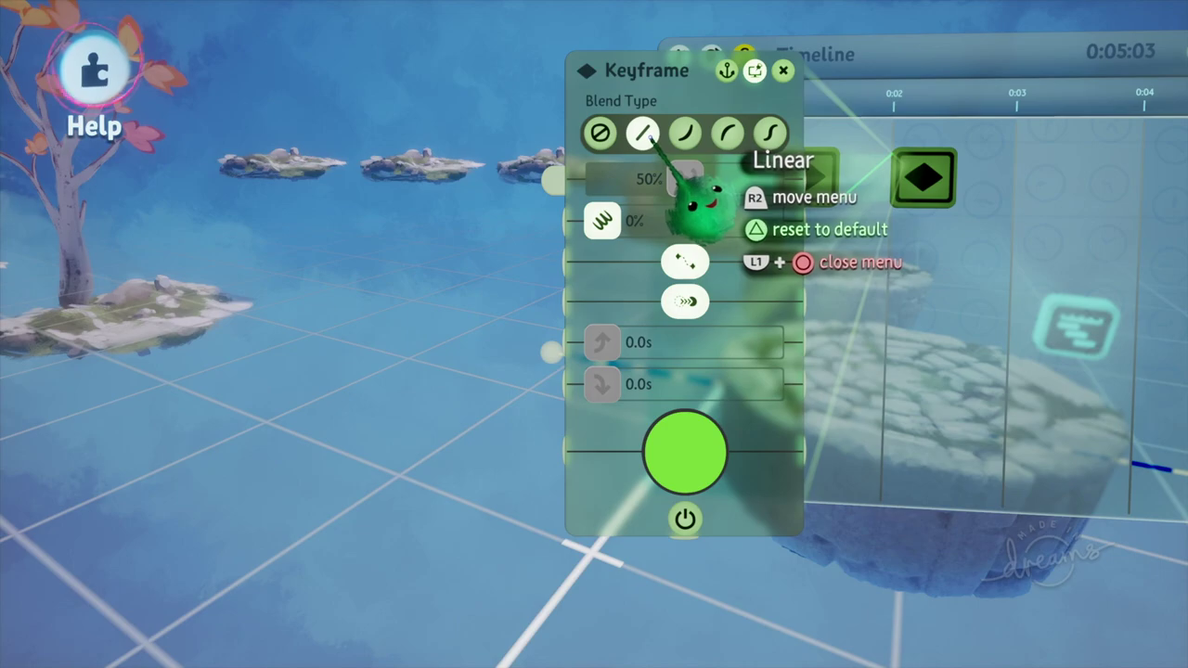
pyautogui.moveTo(642, 133)
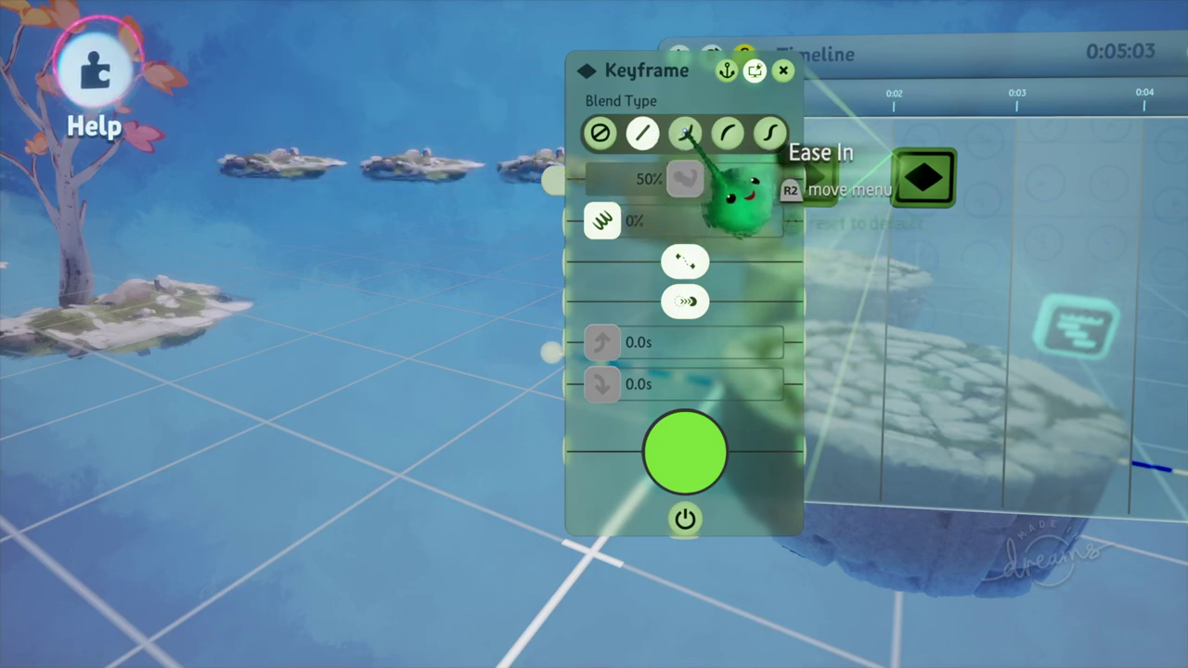
pyautogui.moveTo(687, 133)
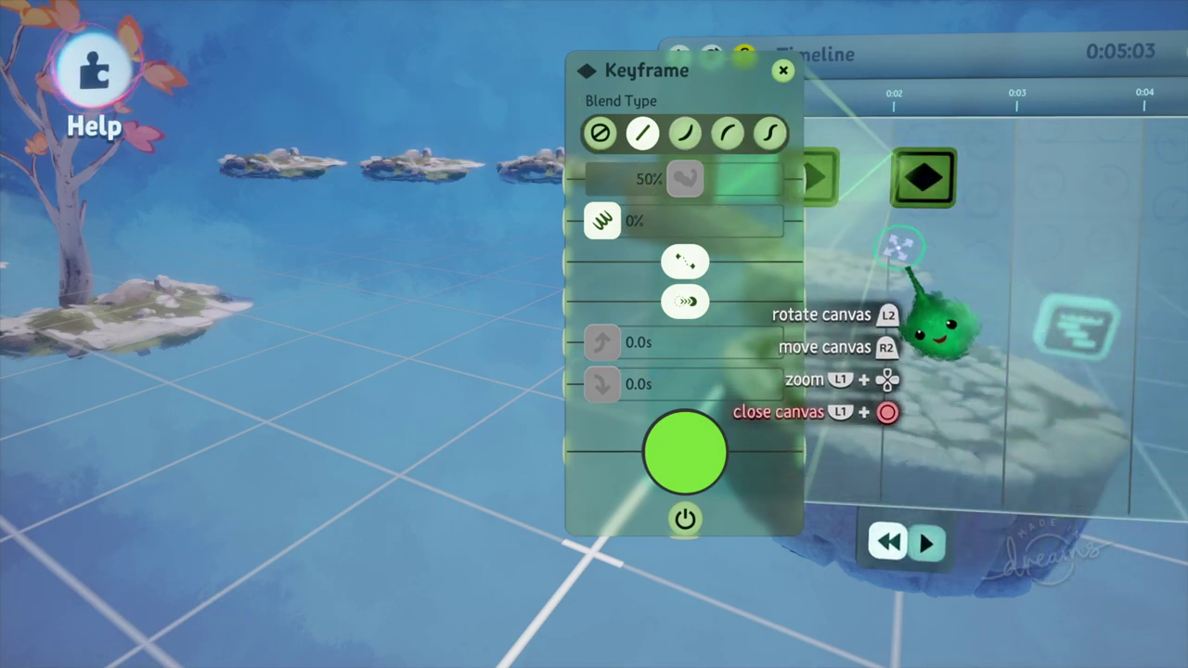
pyautogui.press('Escape')
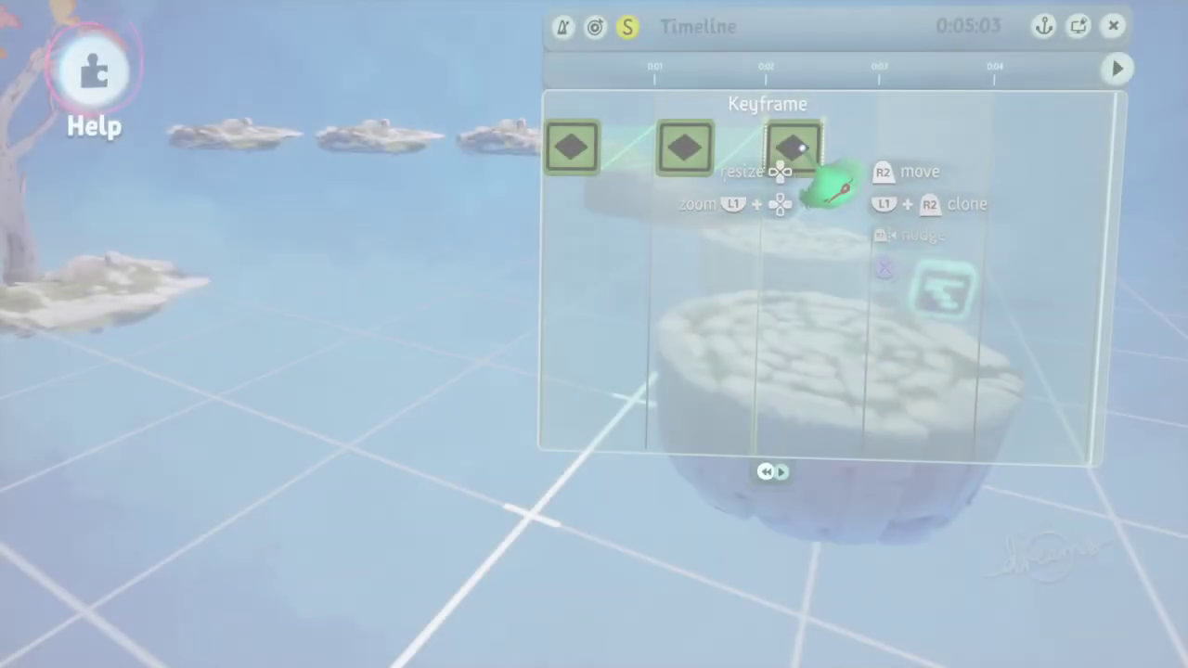
# Space the second and third Keyframes out to the two-second and four-second marks and preview the slower movement from the start.
pyautogui.moveTo(800, 151)
pyautogui.mouseDown()
pyautogui.moveTo(915, 149)
pyautogui.moveTo(1013, 170)
pyautogui.moveTo(984, 195)
pyautogui.mouseUp()
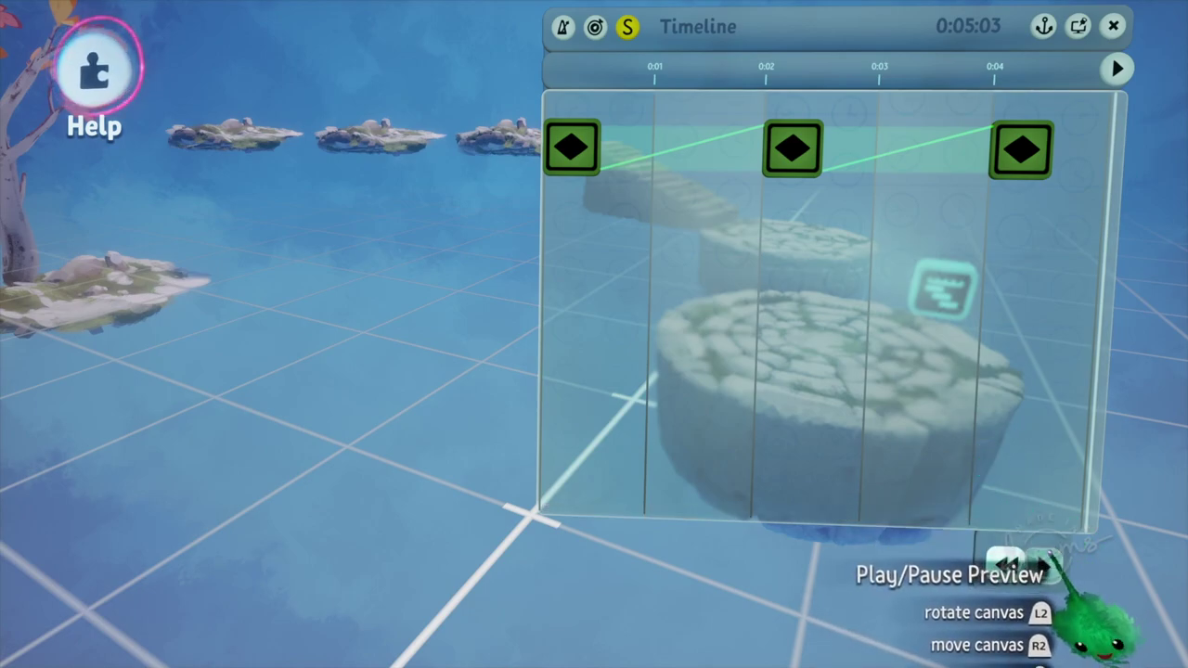
pyautogui.click(1010, 570)
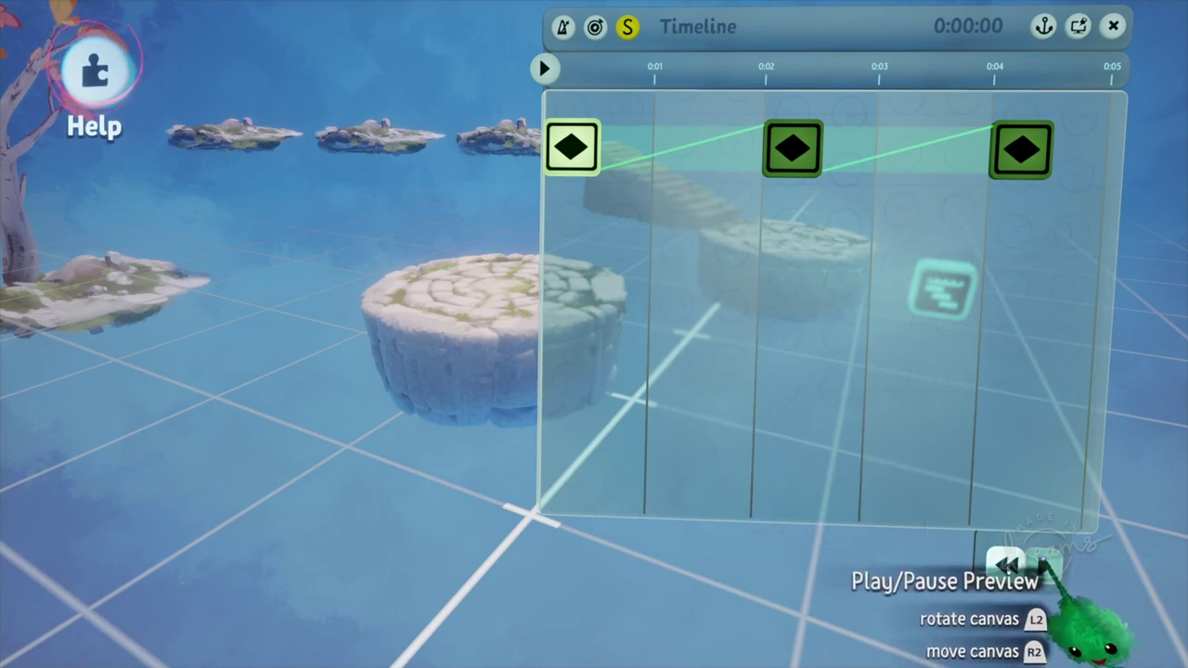
pyautogui.click(1044, 566)
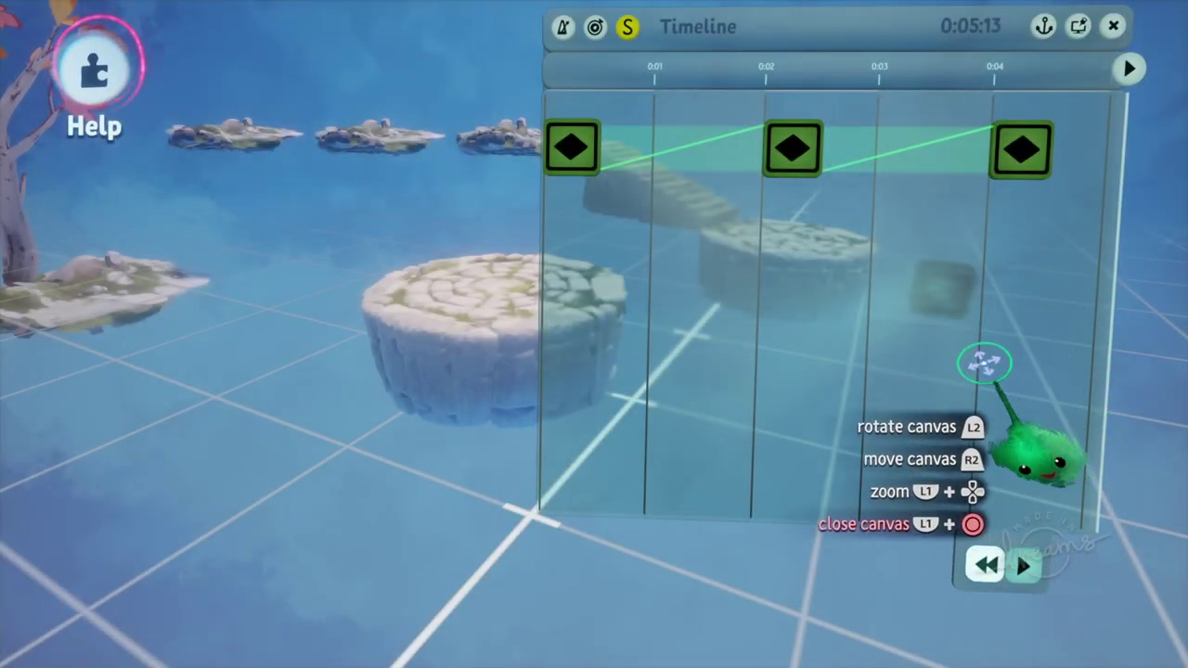
# Set the Timeline's playback mode to Loop.
pyautogui.click(984, 362)
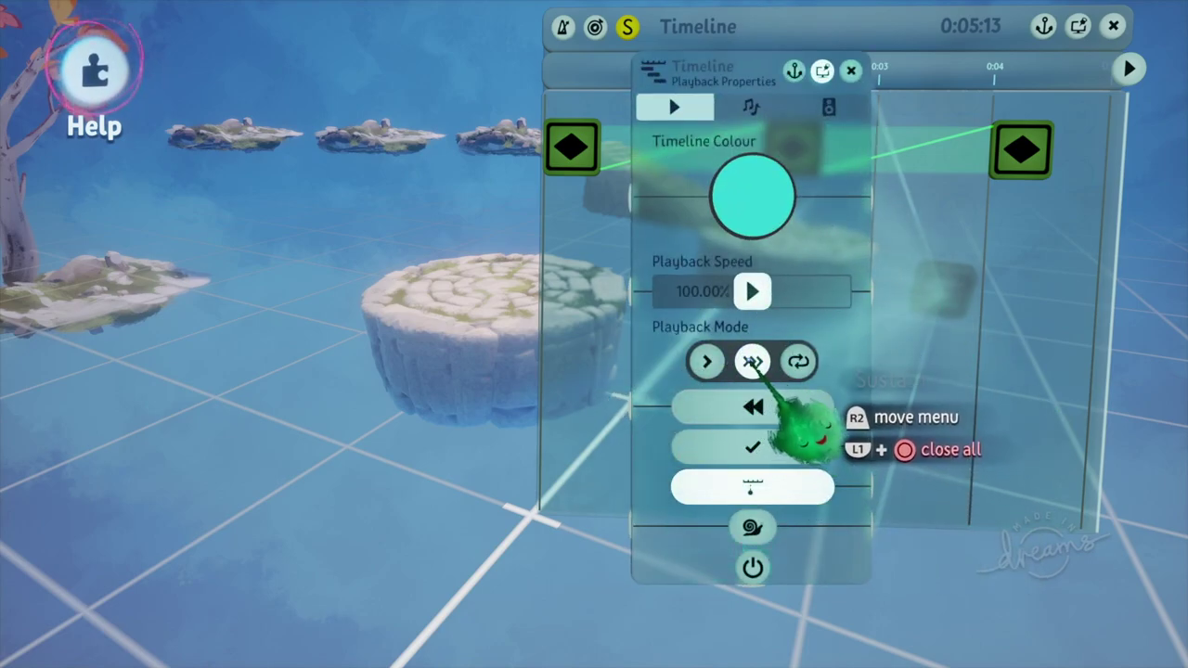
pyautogui.moveTo(754, 365)
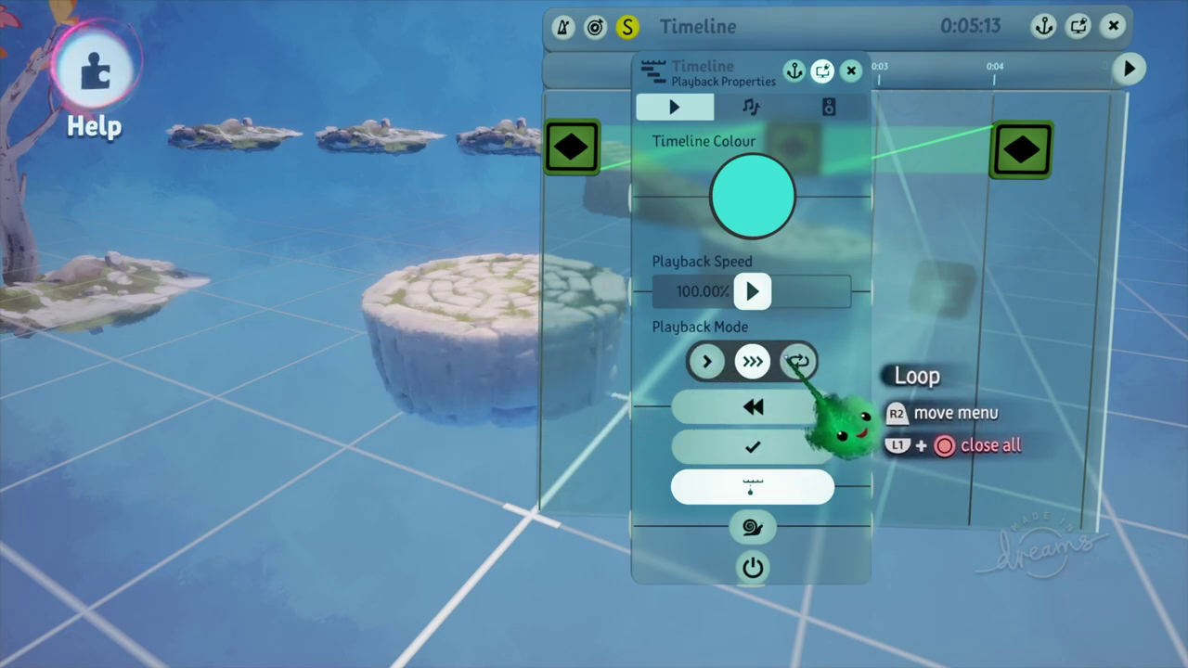
pyautogui.click(798, 362)
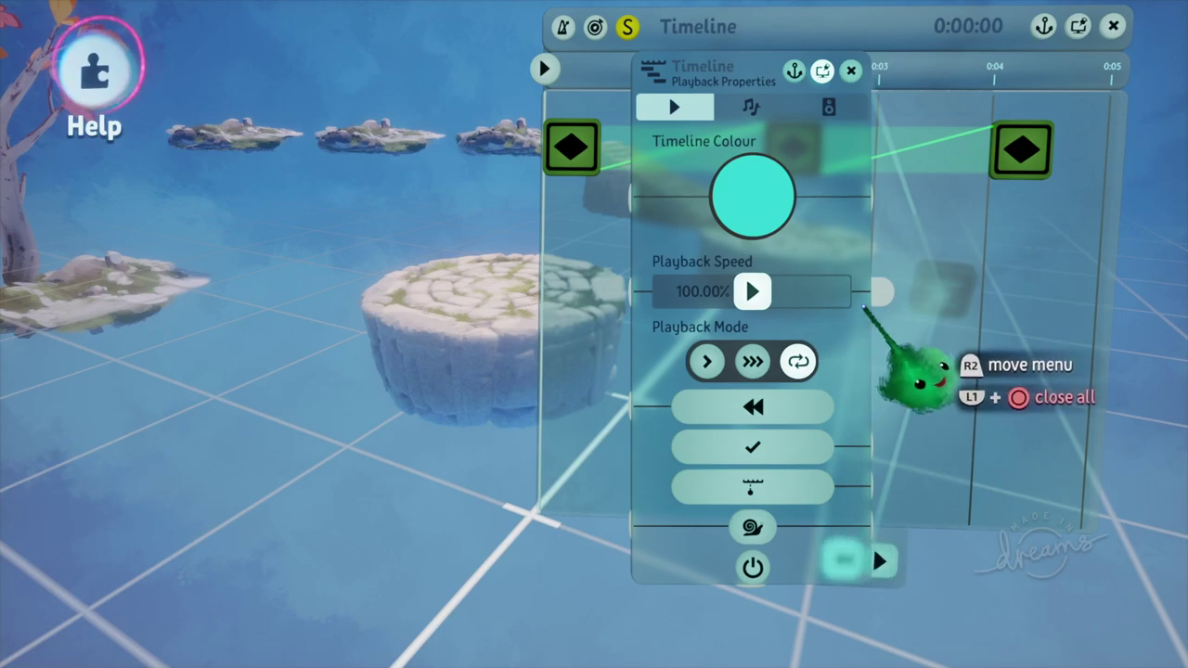
pyautogui.press('Escape')
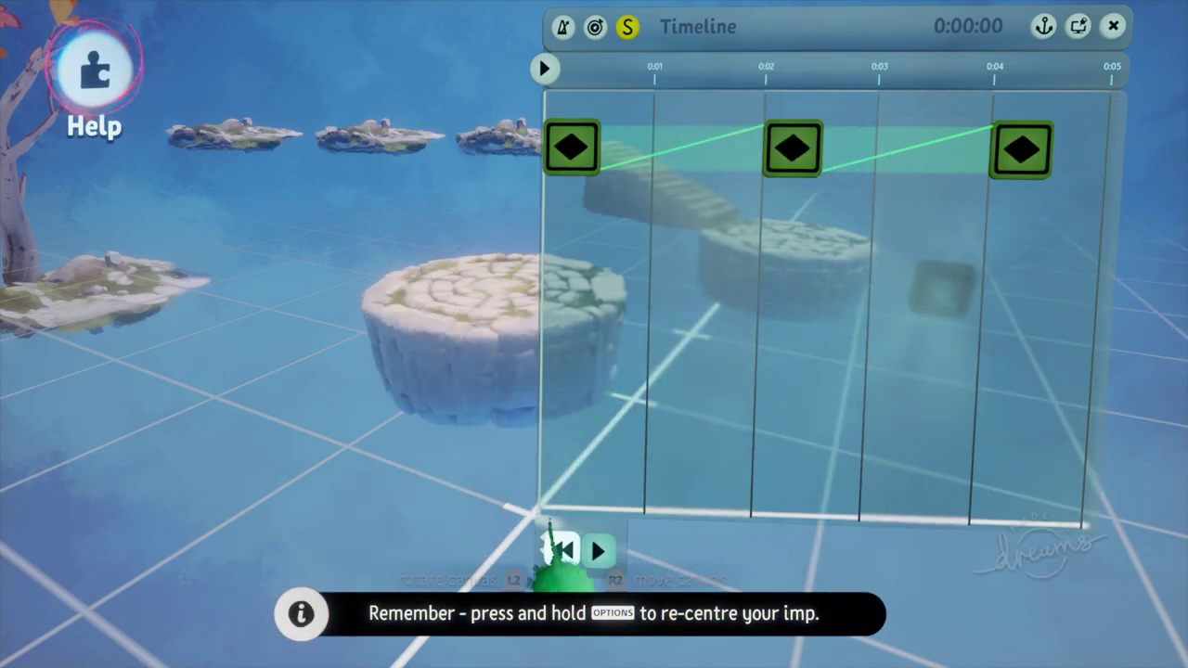
# Shorten the Timeline canvas to about four seconds so it ends right at the narrow last Keyframe, and preview the loop.
pyautogui.click(598, 550)
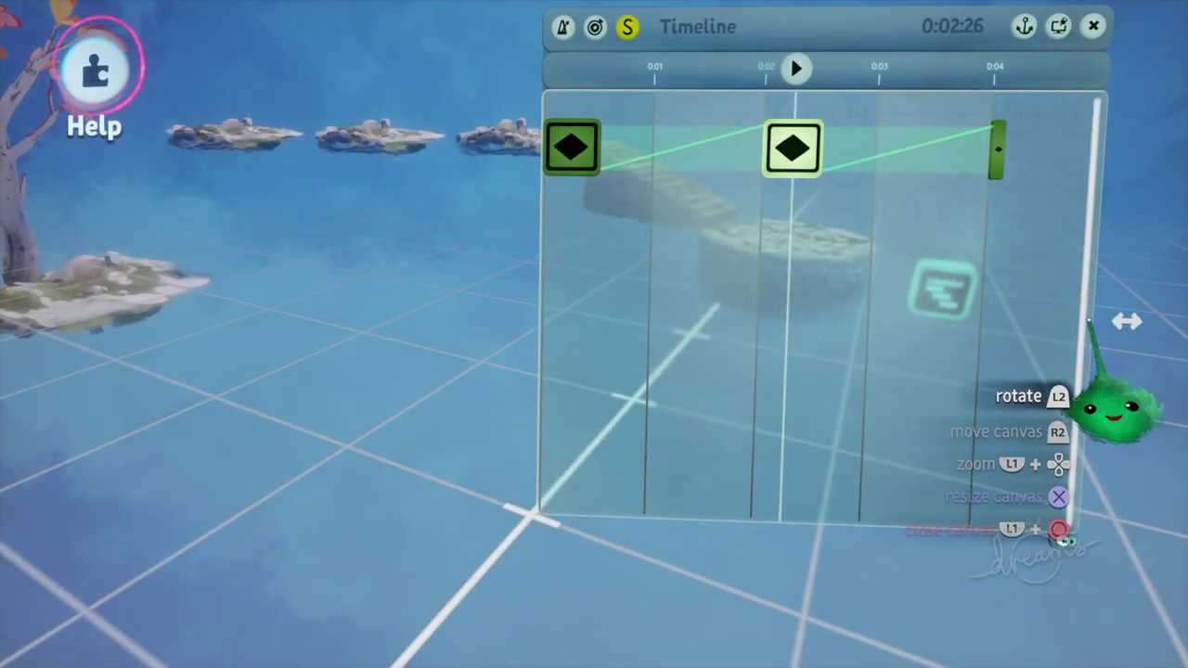
pyautogui.moveTo(1089, 319); pyautogui.dragTo(981, 330)
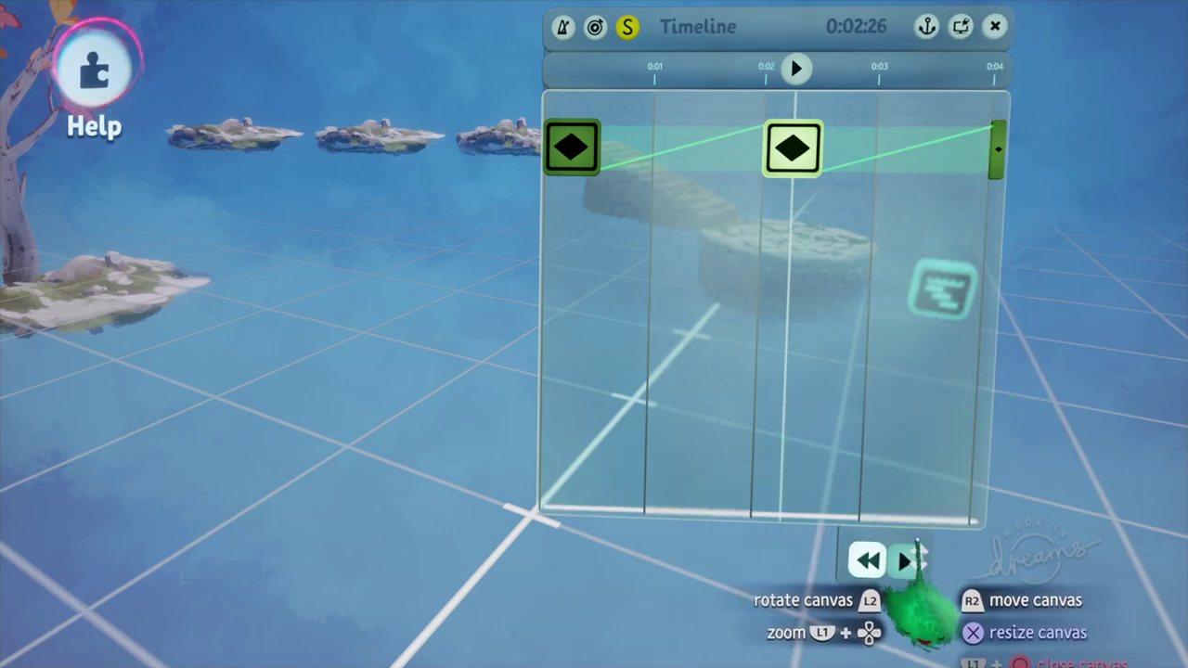
pyautogui.click(905, 559)
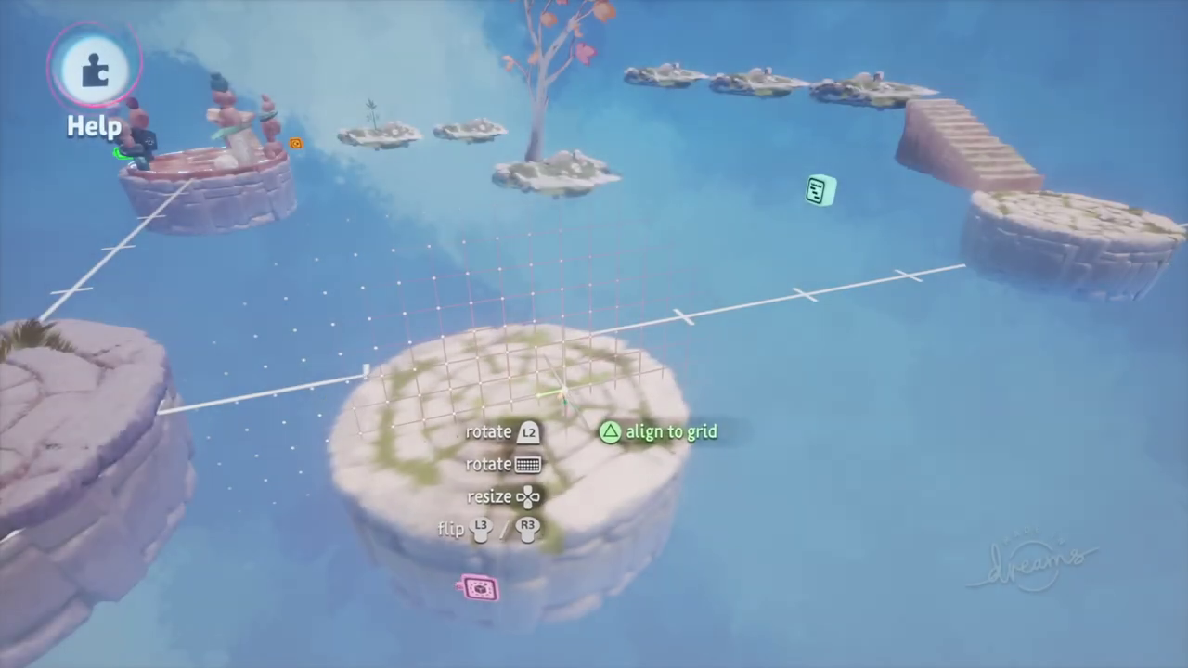
# Reposition a stone platform on the grid and extend the looping Timeline to six seconds, with Keyframes at zero, three and six seconds.
pyautogui.moveTo(562, 393); pyautogui.dragTo(650, 433)
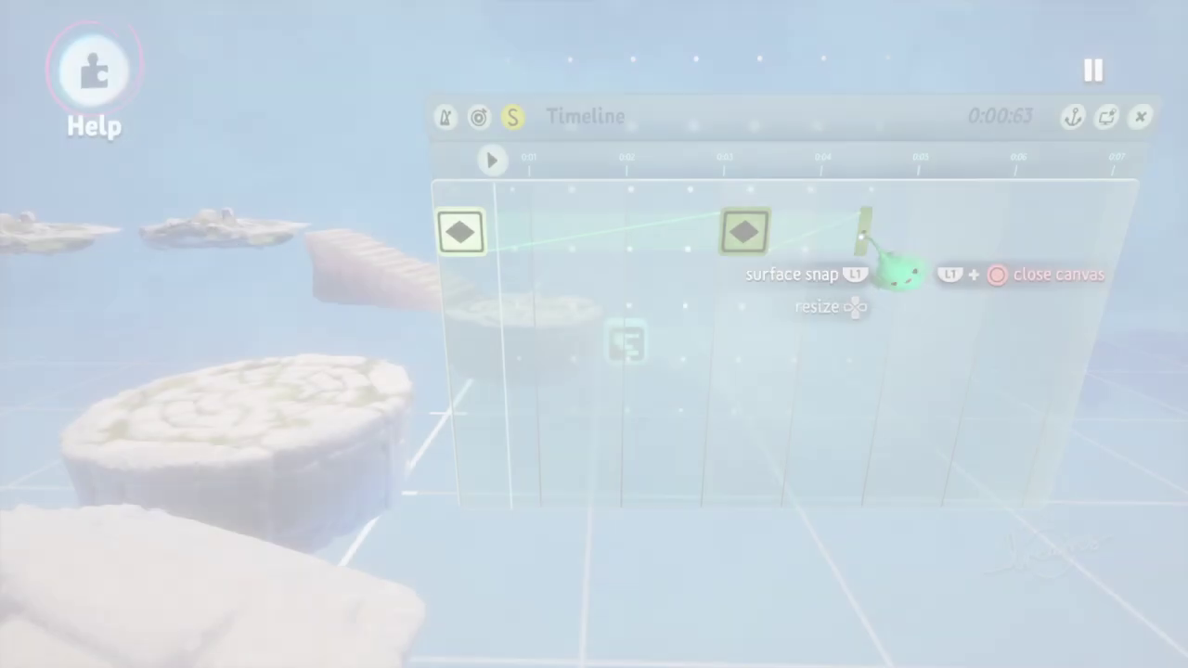
pyautogui.moveTo(866, 237); pyautogui.dragTo(1010, 227)
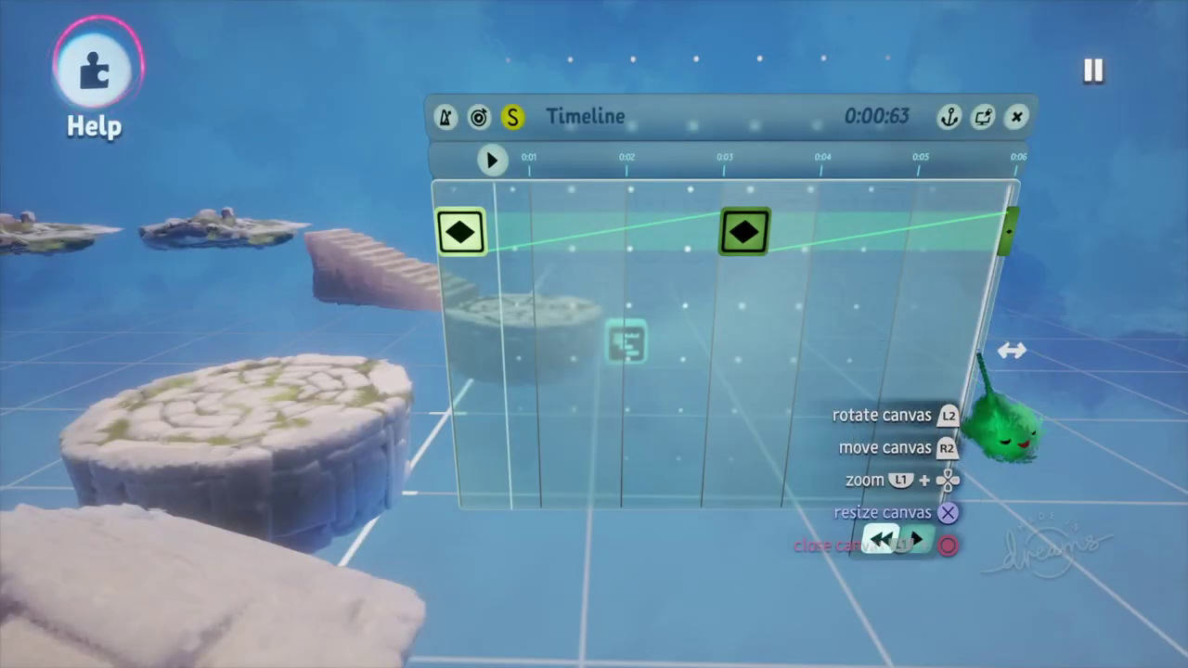
pyautogui.click(917, 538)
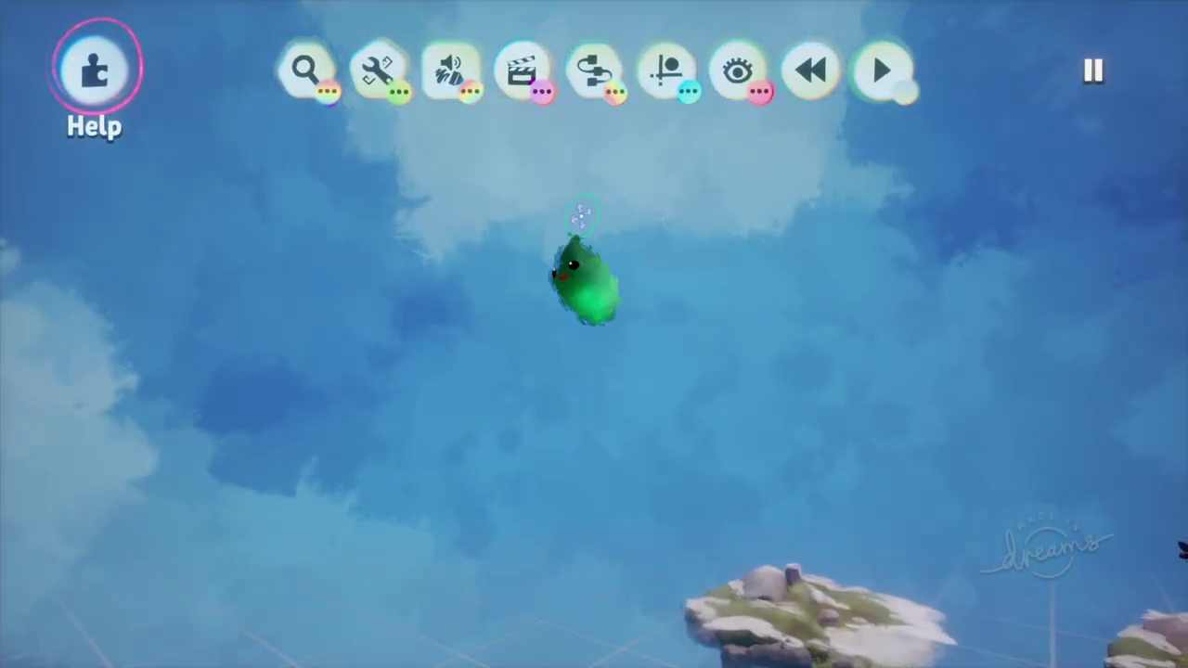
# Stamp an Action Recorder onto the grid near the floating platforms and start recording.
pyautogui.moveTo(587, 416)
pyautogui.mouseDown(button='middle')
pyautogui.moveTo(565, 411)
pyautogui.moveTo(601, 416)
pyautogui.mouseUp(button='middle')
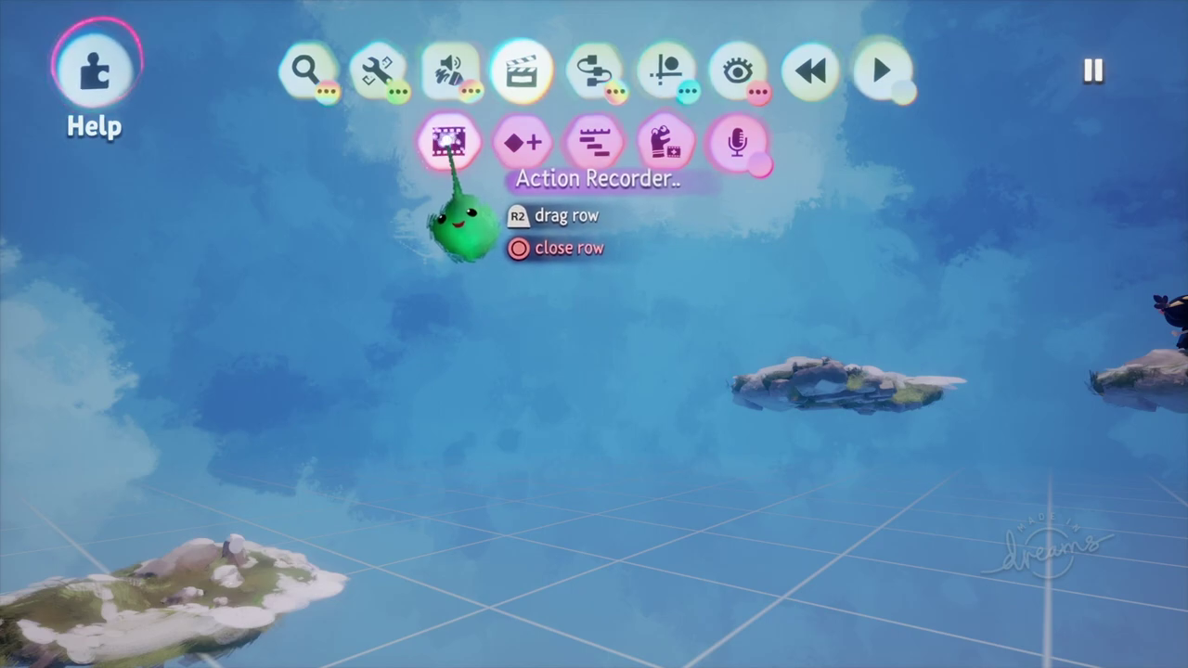
pyautogui.click(448, 139)
pyautogui.moveTo(609, 411); pyautogui.dragTo(597, 379, button='middle')
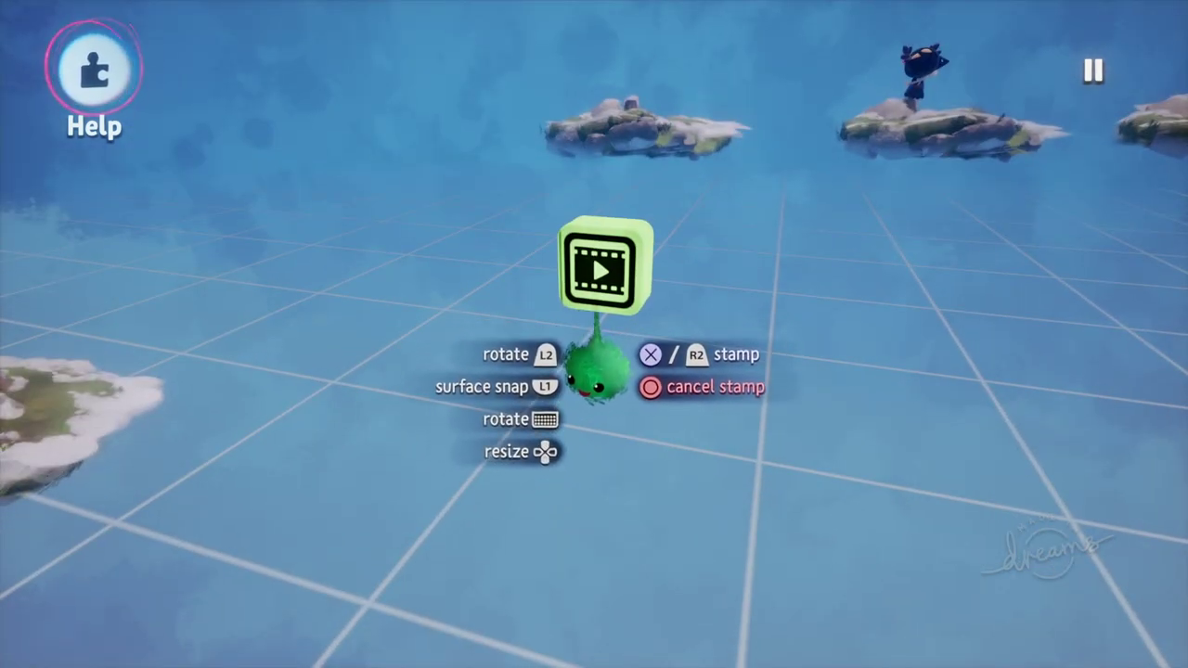
pyautogui.click(589, 371)
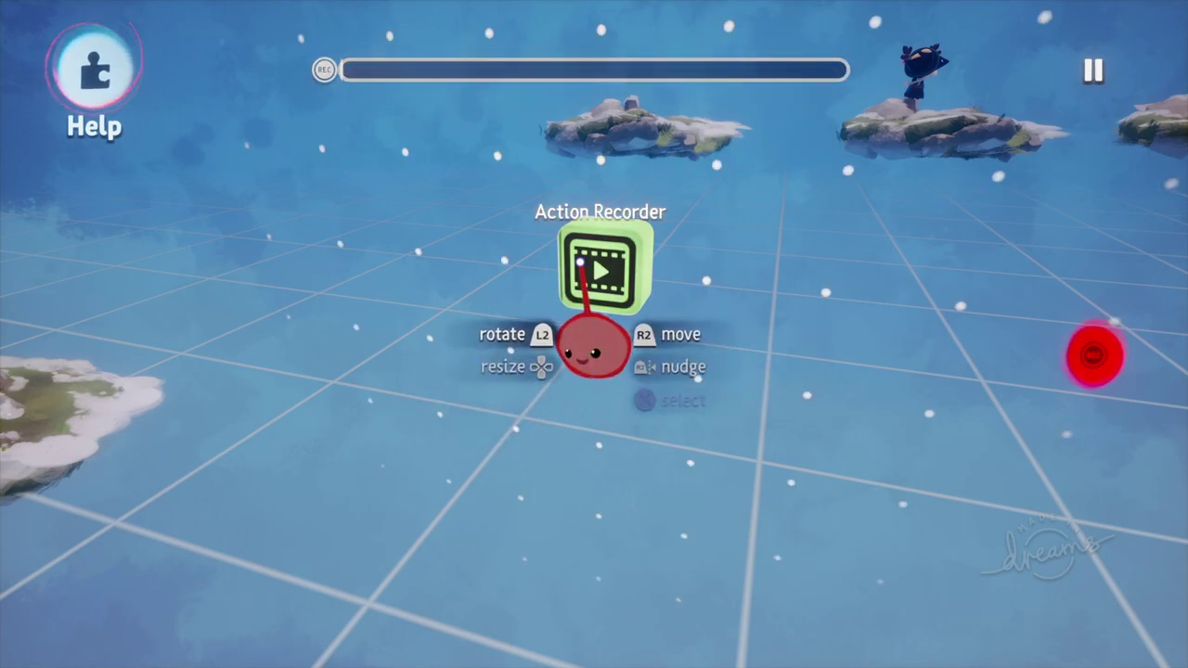
# Record one floating grassy platform moving back and forth, and stop the Action Recorder.
pyautogui.moveTo(565, 183); pyautogui.dragTo(658, 210, button='middle')
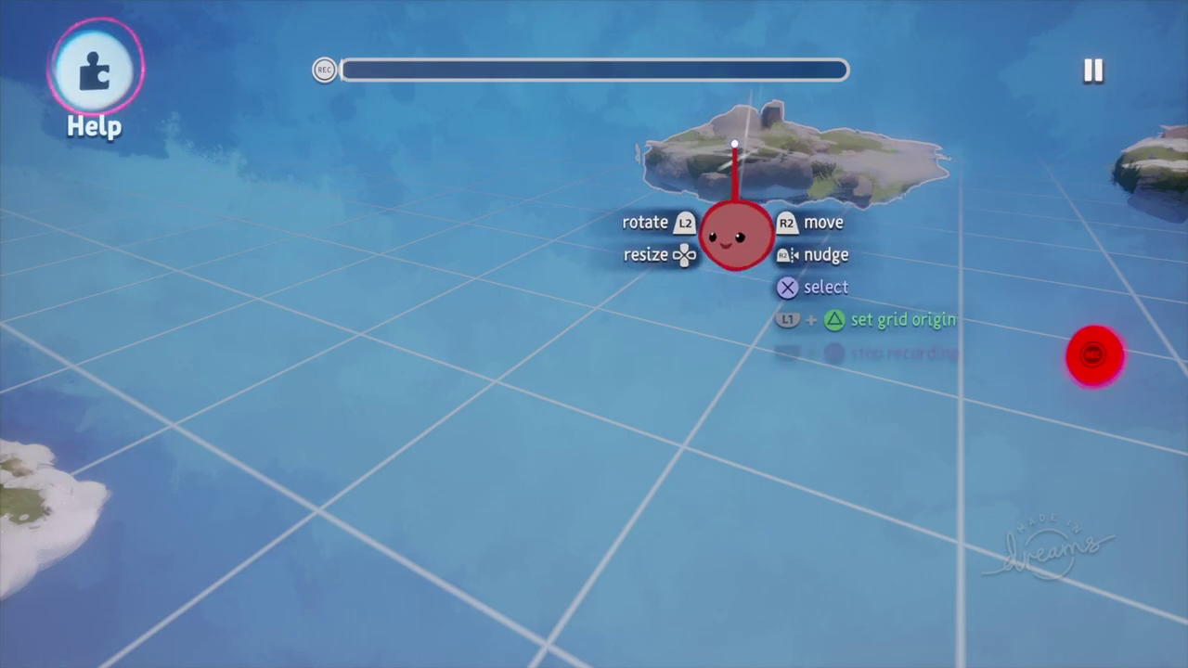
pyautogui.moveTo(734, 238)
pyautogui.mouseDown()
pyautogui.moveTo(641, 180)
pyautogui.moveTo(417, 247)
pyautogui.moveTo(266, 336)
pyautogui.moveTo(185, 344)
pyautogui.moveTo(144, 373)
pyautogui.moveTo(316, 251)
pyautogui.moveTo(455, 223)
pyautogui.mouseUp()
pyautogui.moveTo(599, 172); pyautogui.dragTo(729, 189)
pyautogui.moveTo(504, 231); pyautogui.dragTo(588, 382, button='middle')
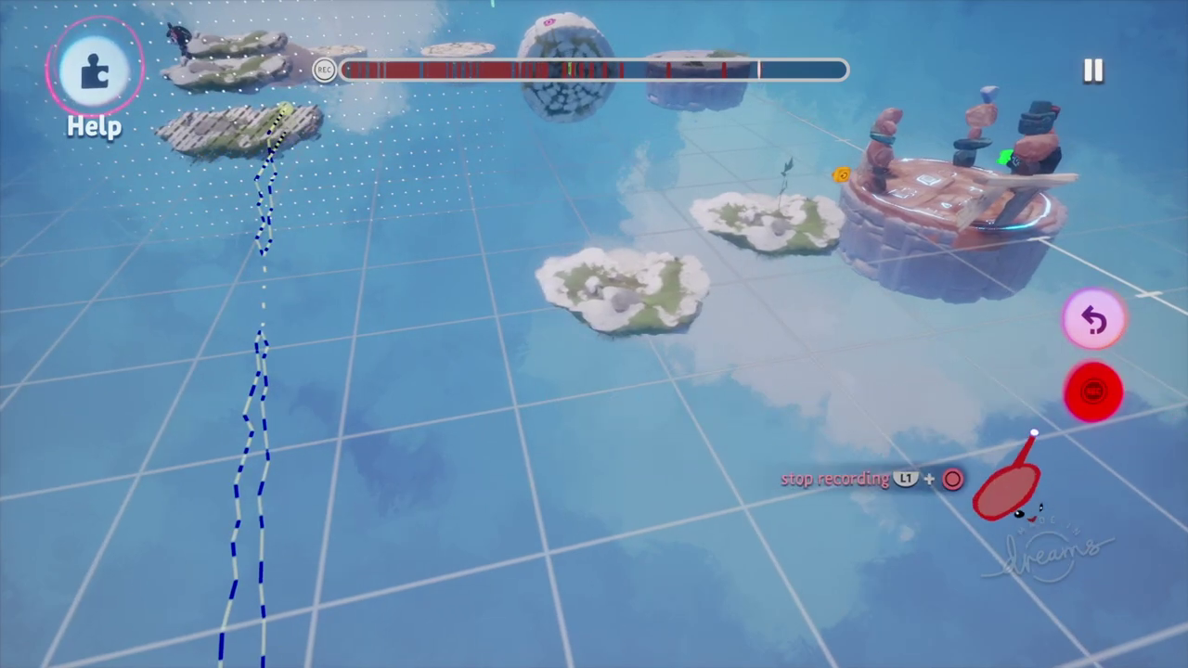
pyautogui.click(1095, 394)
# Open the Ancient Times Starter Kit from the Dreamiverse and pick the round stone for stamping.
pyautogui.moveTo(973, 390); pyautogui.dragTo(537, 374, button='middle')
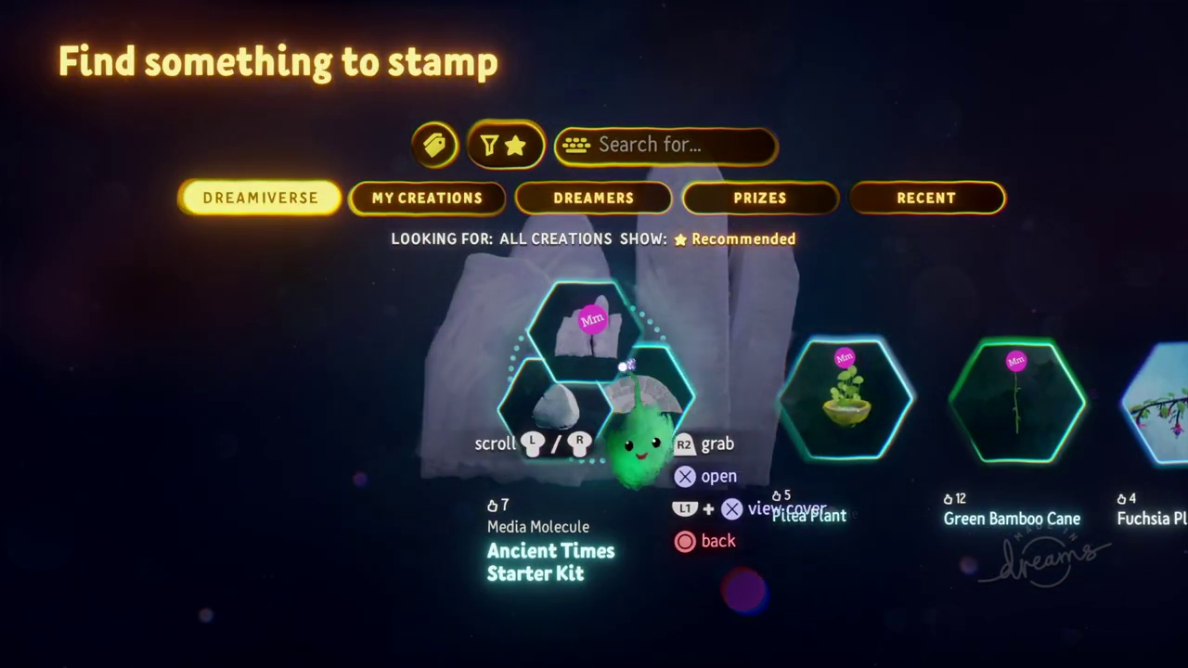
pyautogui.click(626, 367)
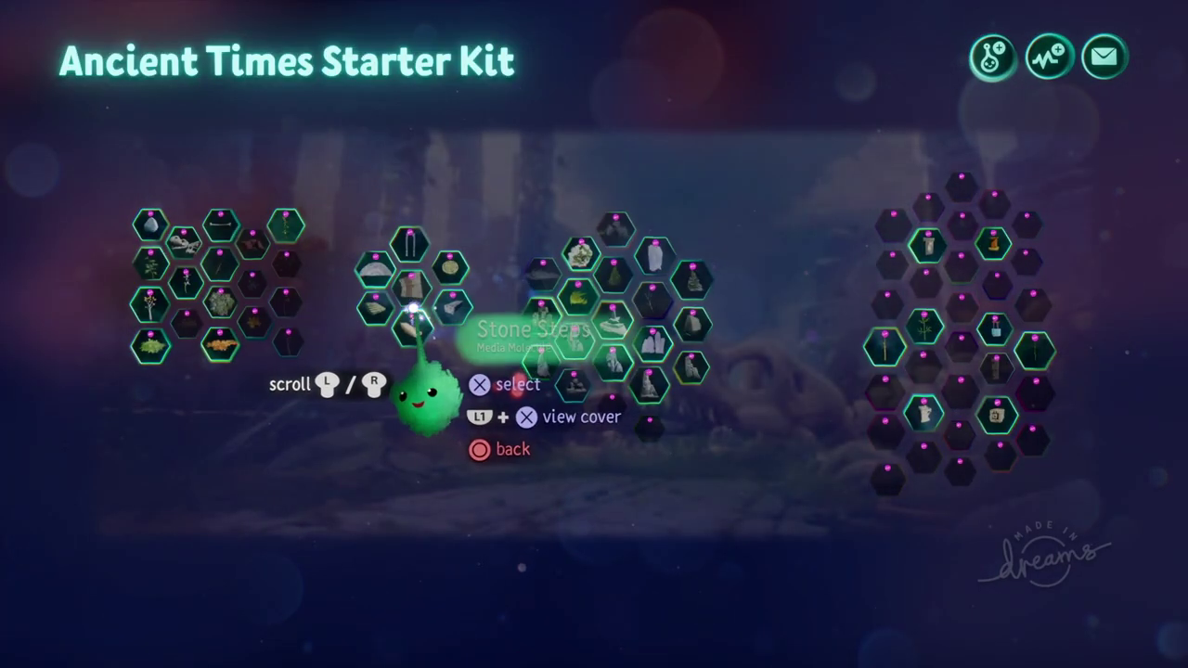
pyautogui.scroll(5, 409, 316)
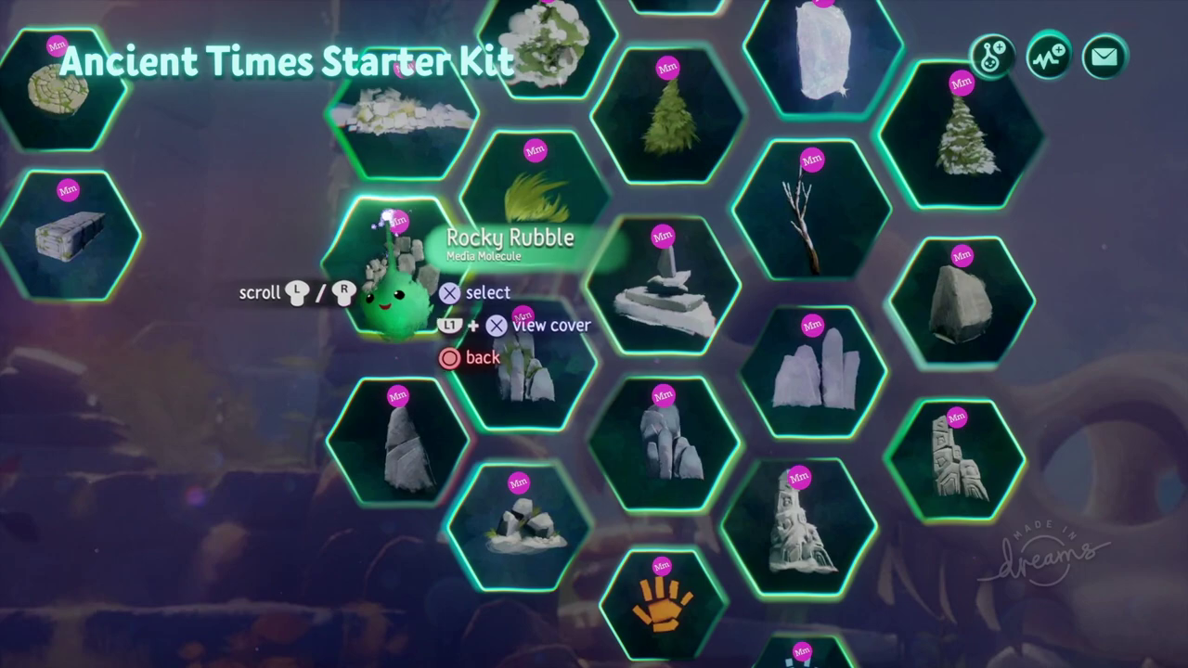
pyautogui.hscroll(-10, 381, 243)
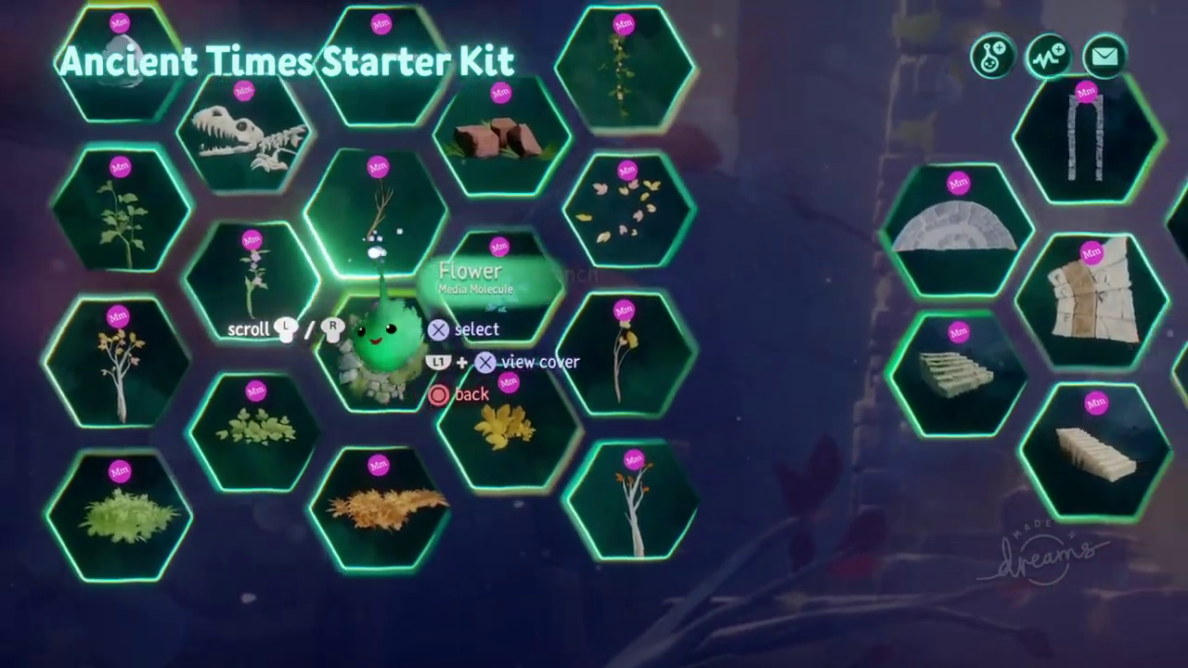
pyautogui.hscroll(10, 427, 278)
pyautogui.click(767, 401)
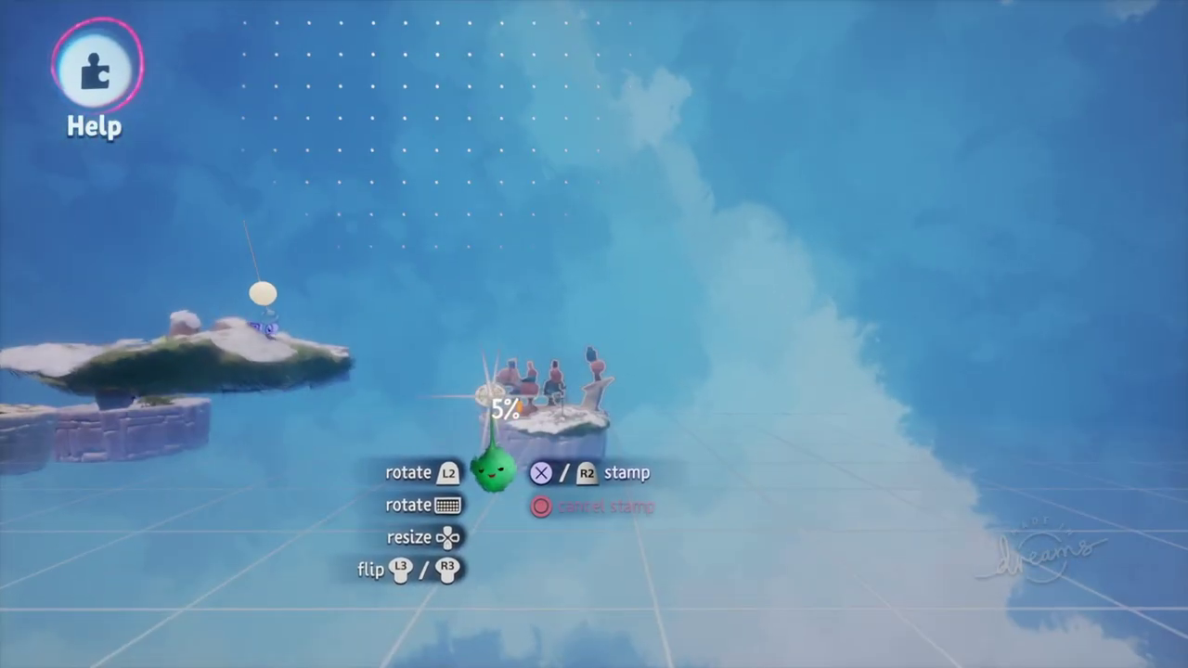
# Stamp several round stones at 5% size as small platforms spread out over the open grid.
pyautogui.moveTo(502, 439); pyautogui.dragTo(497, 440, button='middle')
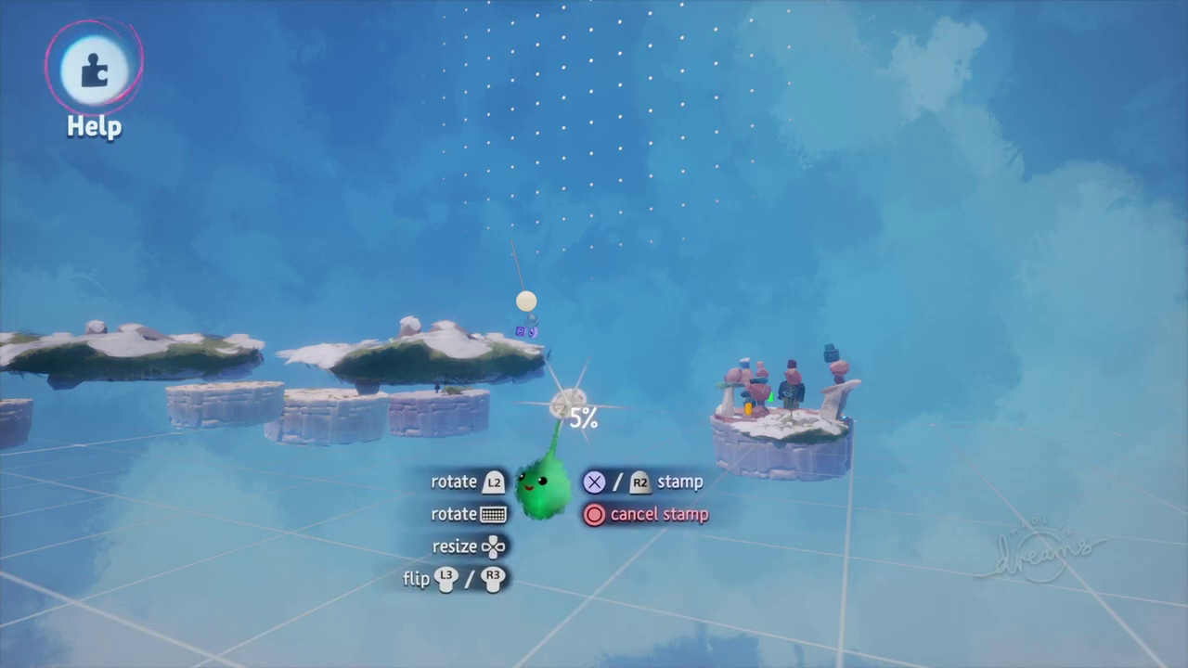
pyautogui.moveTo(568, 403); pyautogui.dragTo(498, 371, button='middle')
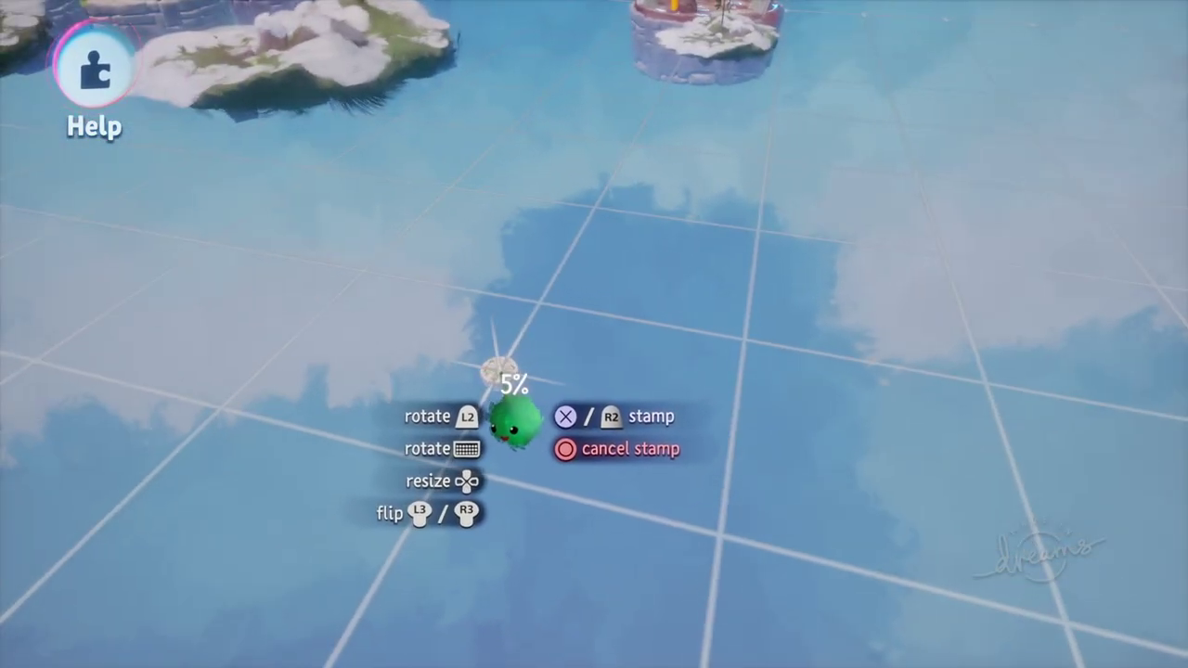
pyautogui.moveTo(513, 419); pyautogui.dragTo(517, 468, button='middle')
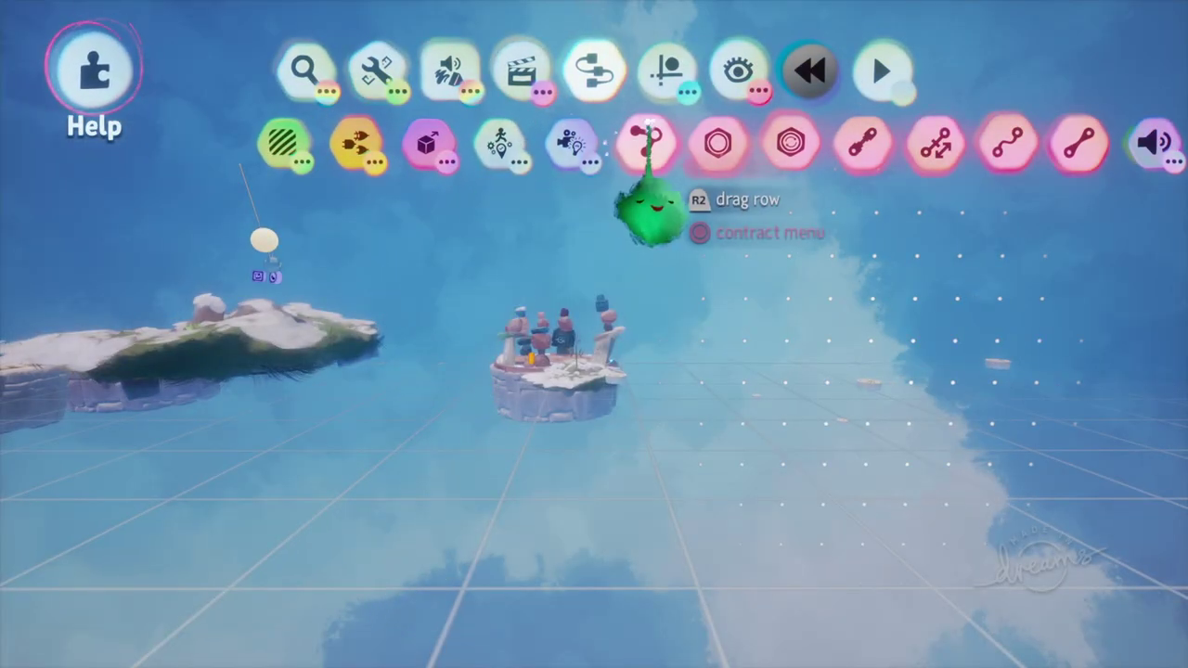
# Stamp a new Timeline in the scene and place a Keyframe at its zero-second start.
pyautogui.click(526, 78)
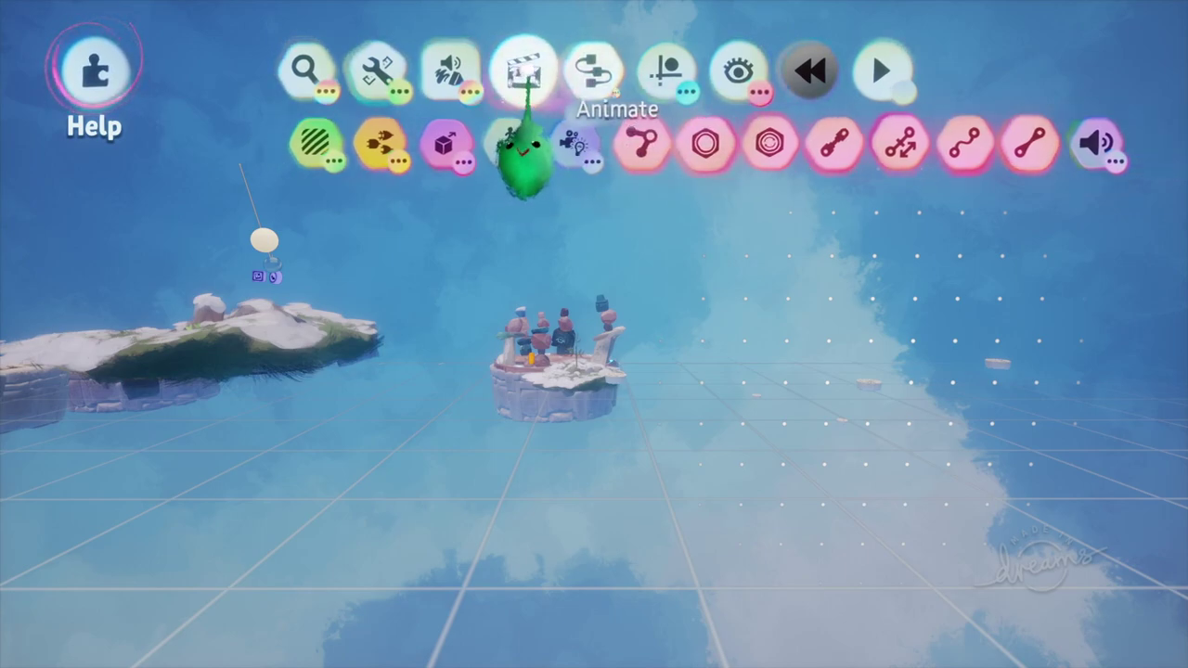
pyautogui.click(578, 212)
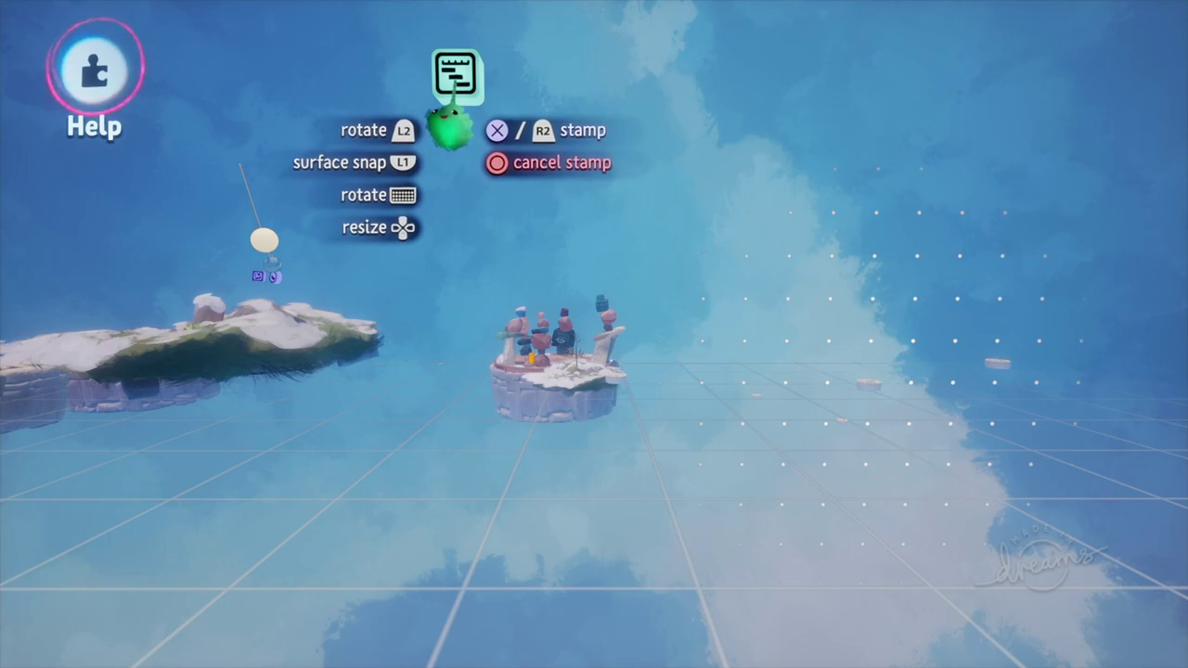
pyautogui.click(459, 158)
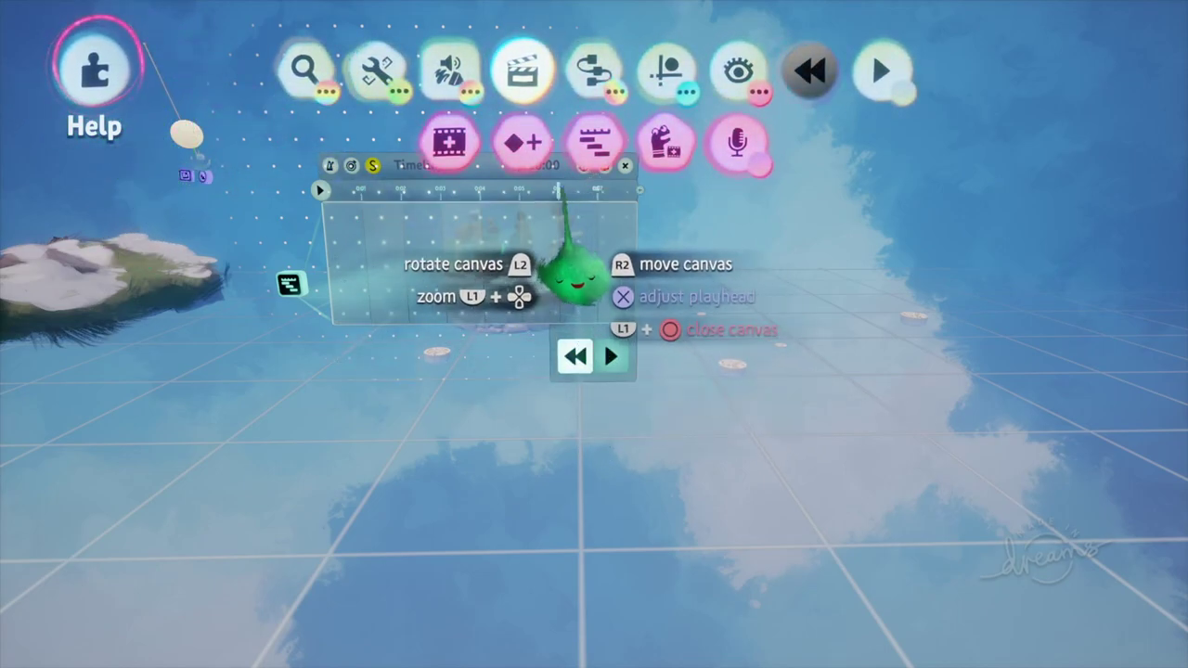
pyautogui.click(518, 144)
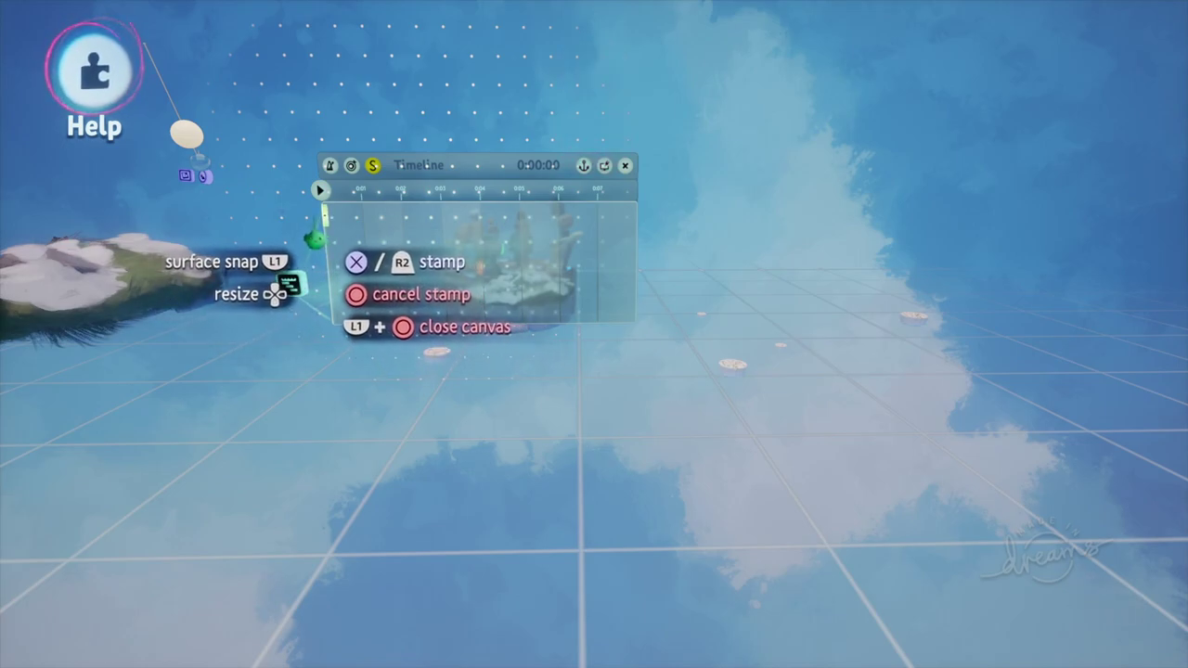
pyautogui.click(321, 246)
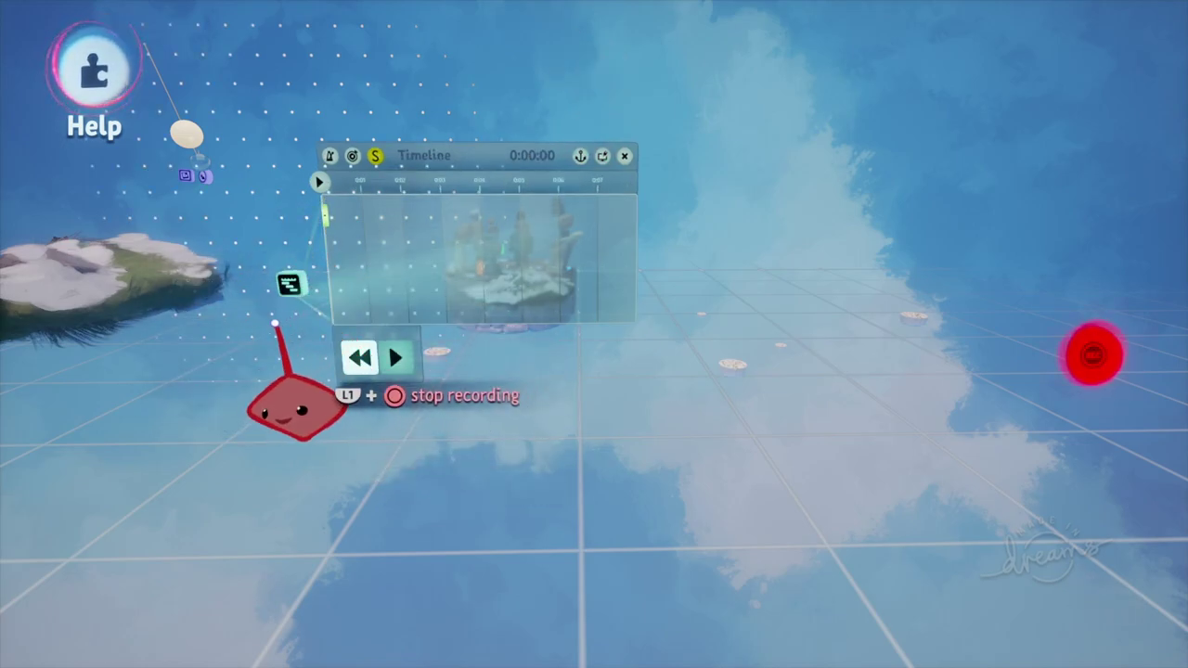
# Record the large snowy platform's shift across the grid towards the small round stones in the Keyframe.
pyautogui.moveTo(124, 475); pyautogui.dragTo(237, 460, button='middle')
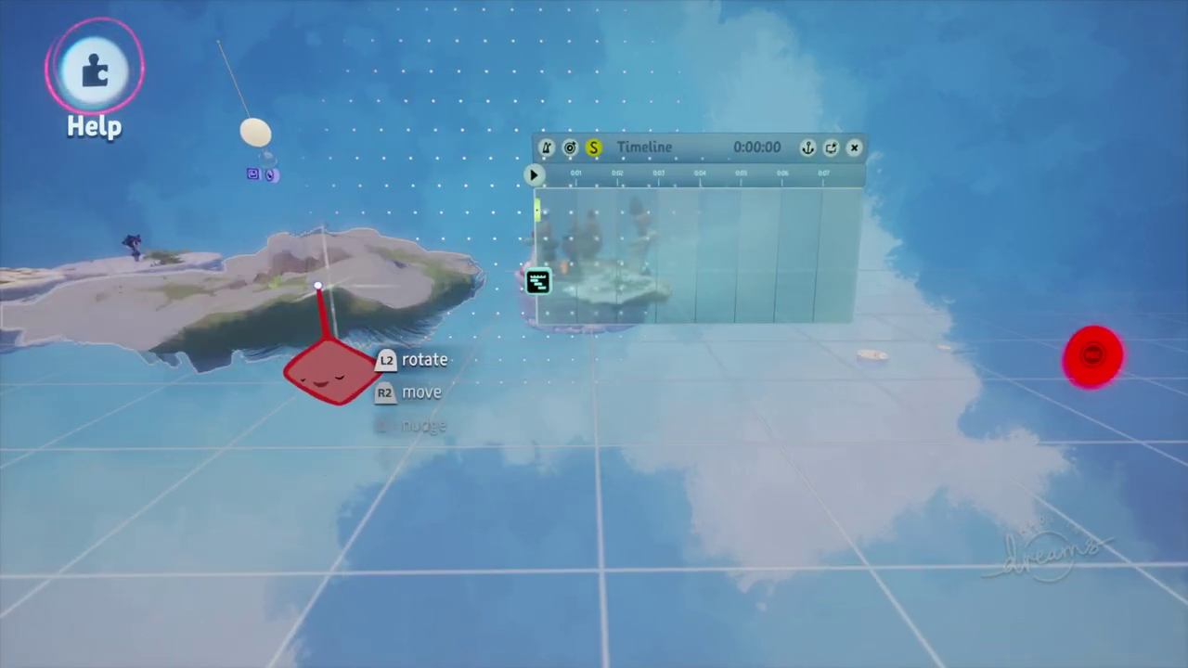
pyautogui.moveTo(320, 371)
pyautogui.mouseDown()
pyautogui.moveTo(331, 372)
pyautogui.moveTo(345, 332)
pyautogui.moveTo(561, 405)
pyautogui.moveTo(637, 403)
pyautogui.moveTo(767, 424)
pyautogui.moveTo(867, 419)
pyautogui.moveTo(878, 436)
pyautogui.moveTo(900, 437)
pyautogui.moveTo(989, 401)
pyautogui.mouseUp()
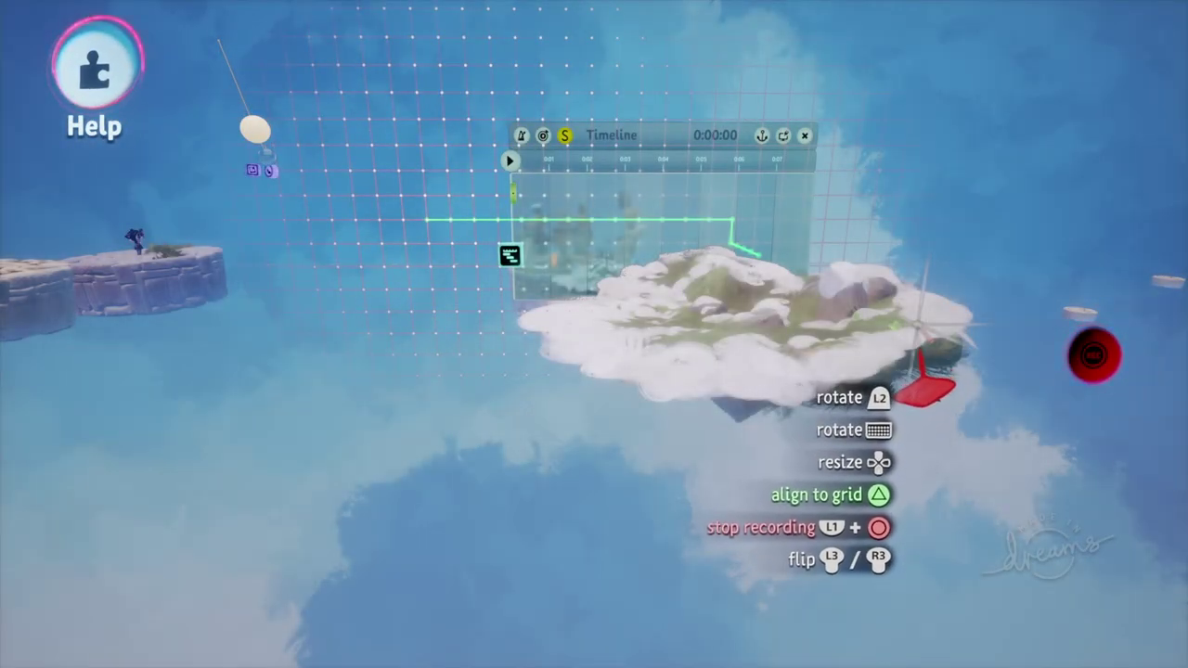
pyautogui.moveTo(926, 388); pyautogui.dragTo(922, 392)
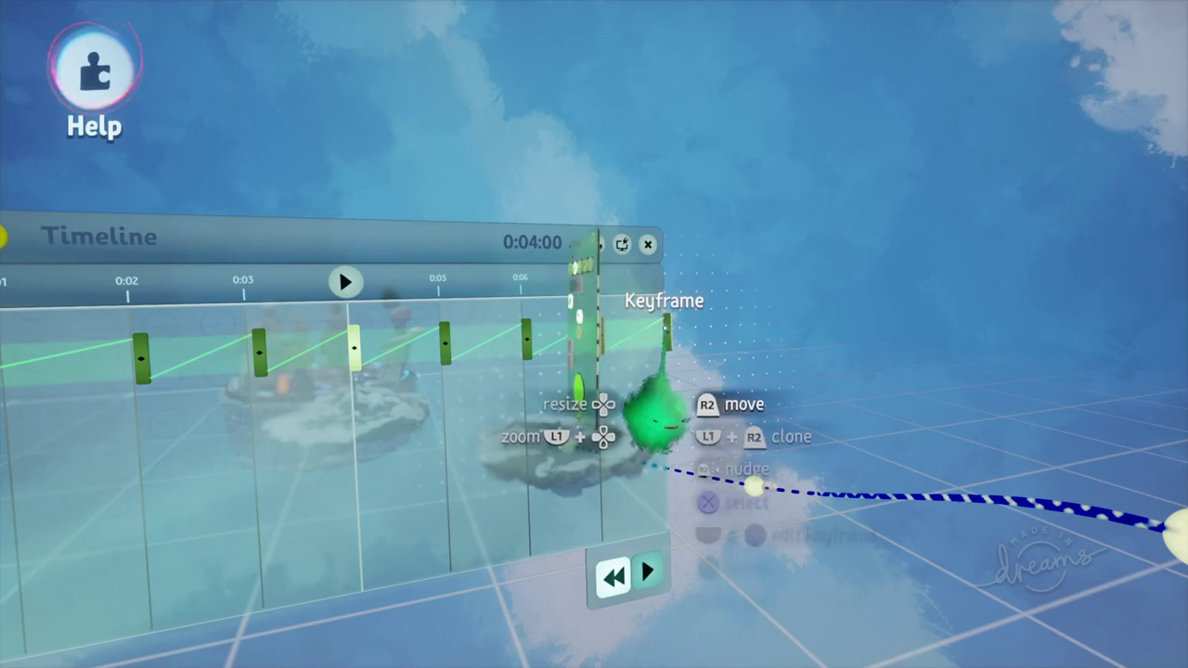
# Toggle Keep Changes on the Timeline's last Keyframe and move the first Keyframe to the one-second mark.
pyautogui.click(665, 330)
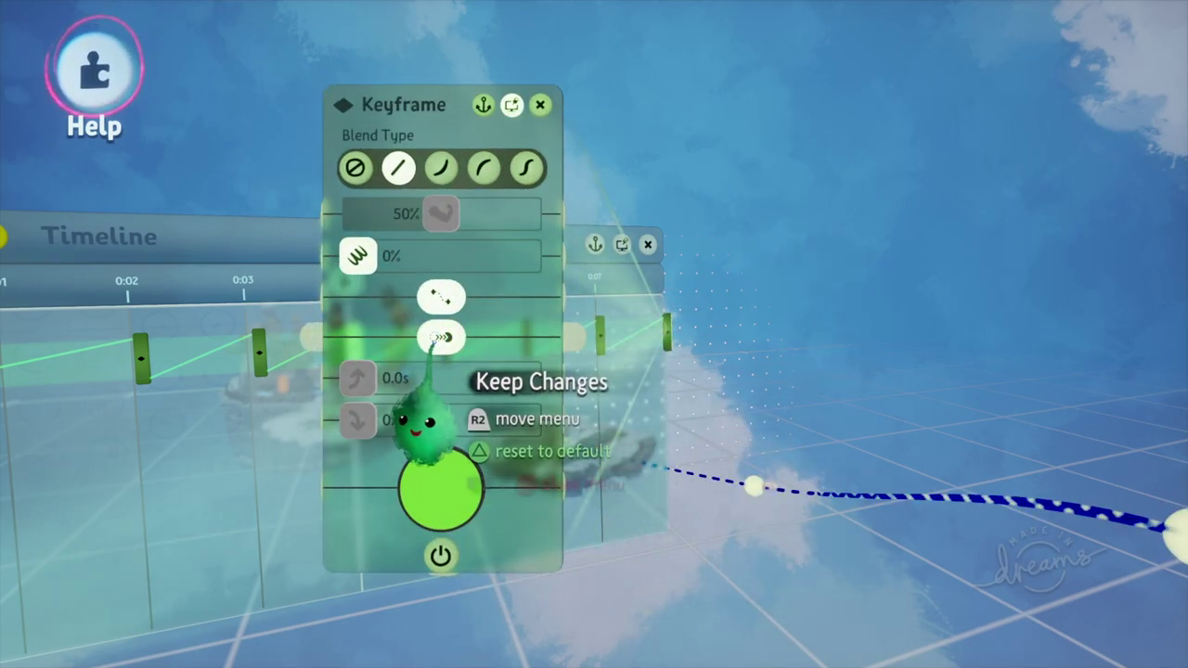
pyautogui.click(425, 424)
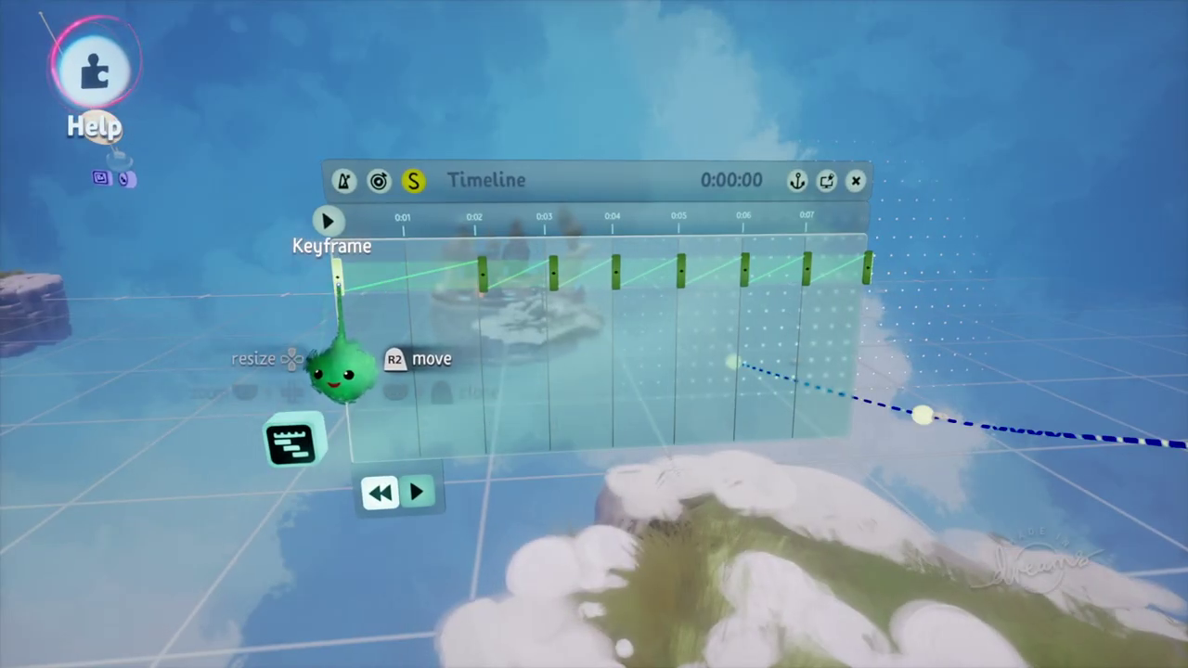
pyautogui.moveTo(338, 284); pyautogui.dragTo(392, 340)
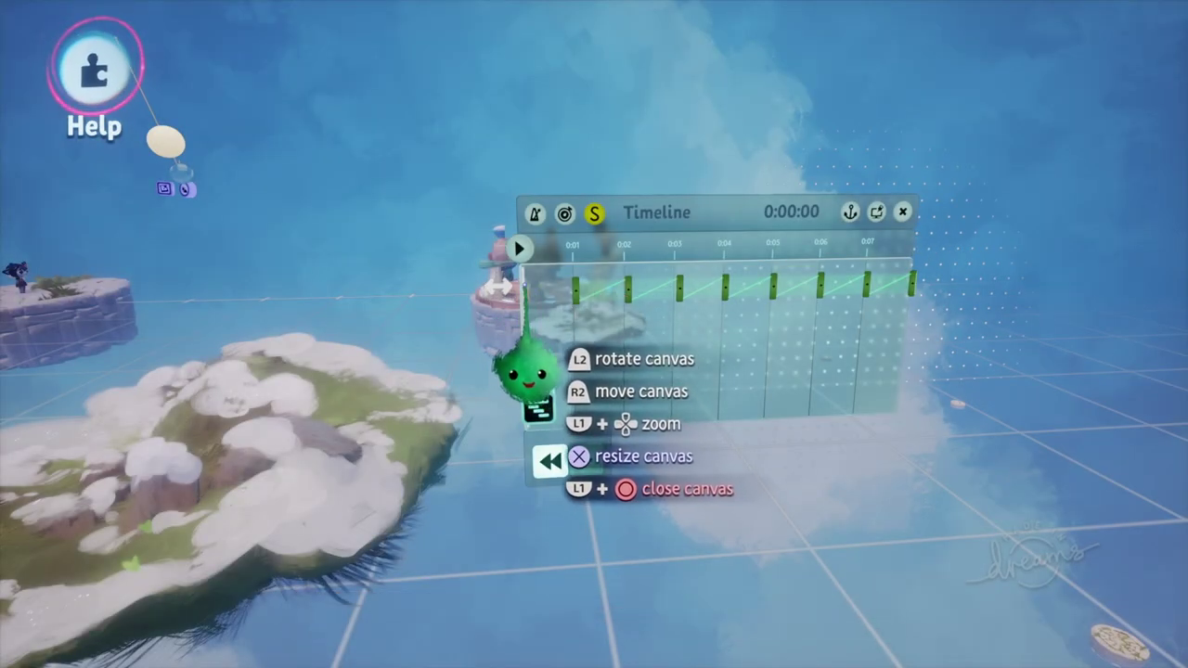
# Add a new Keyframe at the zero-second start of the Timeline, in line with the existing row of Keyframes.
pyautogui.press('Tab')
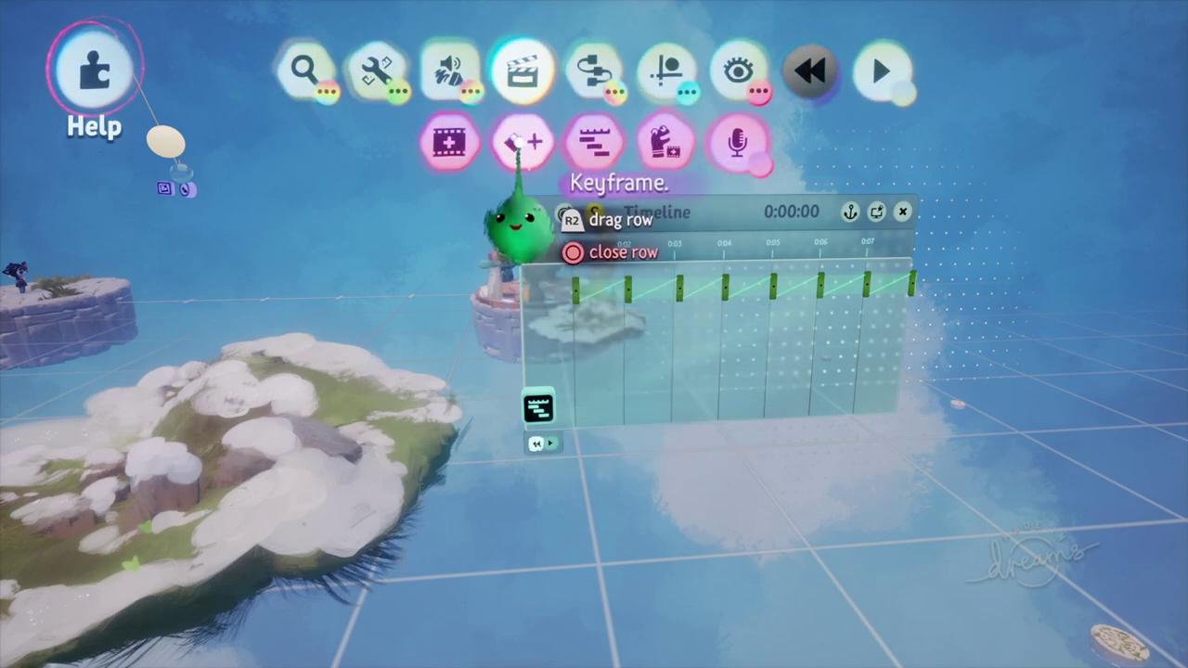
pyautogui.click(523, 144)
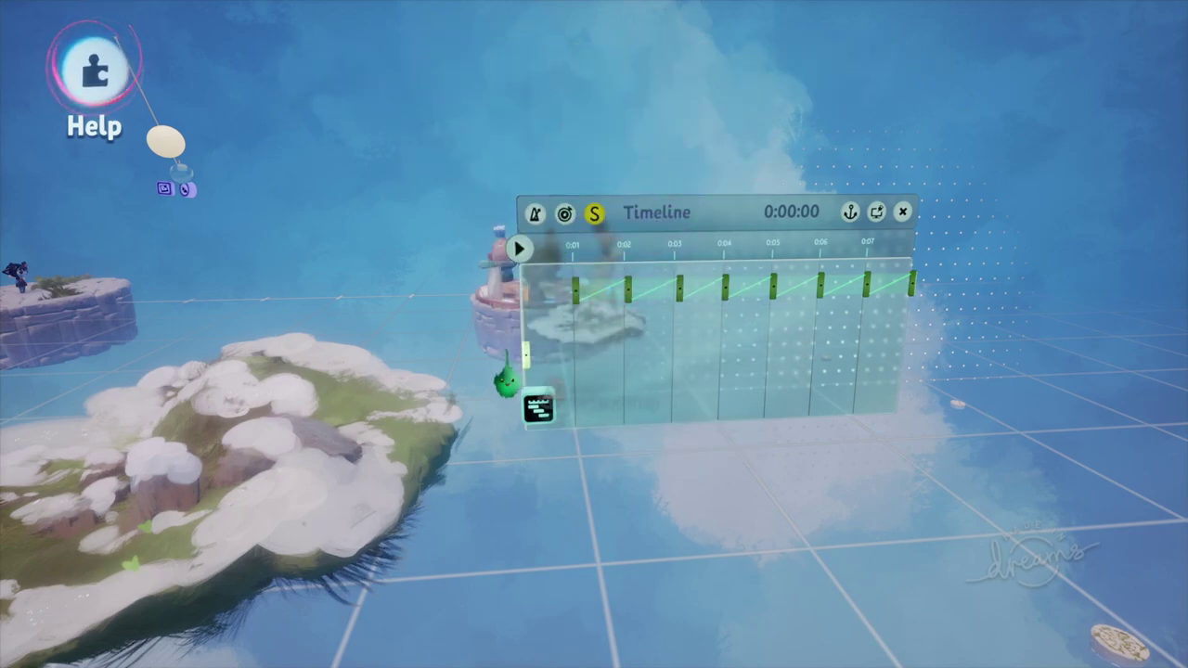
pyautogui.click(513, 301)
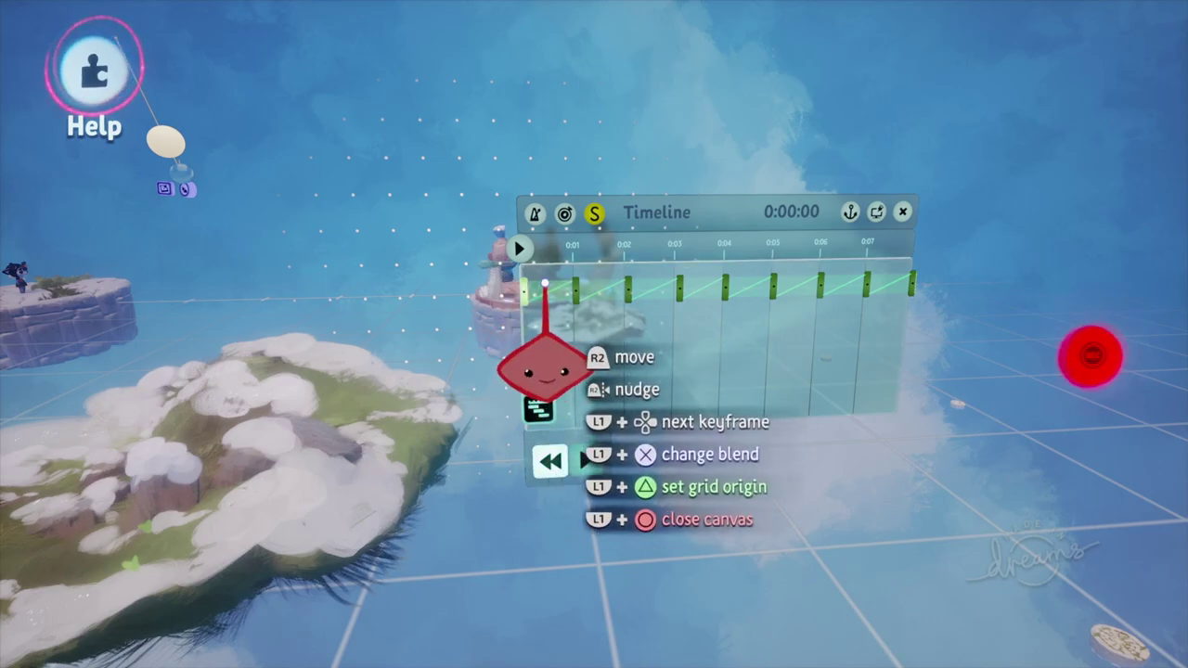
# Move the second Keyframe from the start of the Timeline to the two-second mark.
pyautogui.moveTo(541, 318); pyautogui.dragTo(513, 352, button='middle')
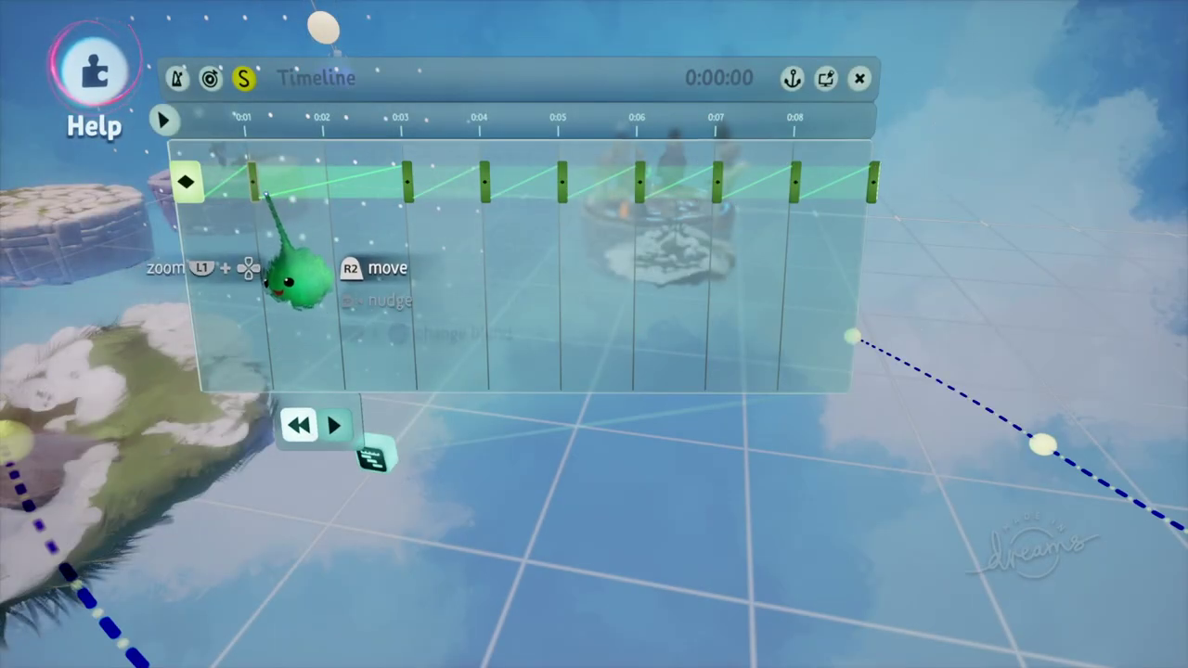
pyautogui.moveTo(297, 274); pyautogui.dragTo(302, 276)
pyautogui.moveTo(266, 222); pyautogui.dragTo(336, 225)
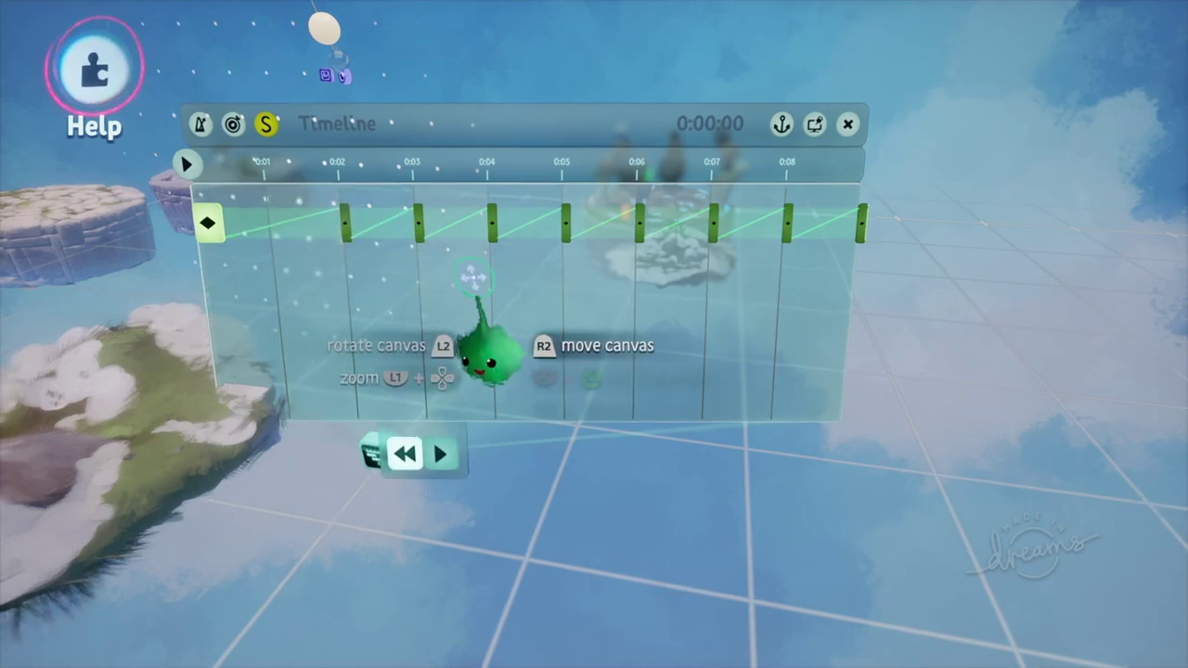